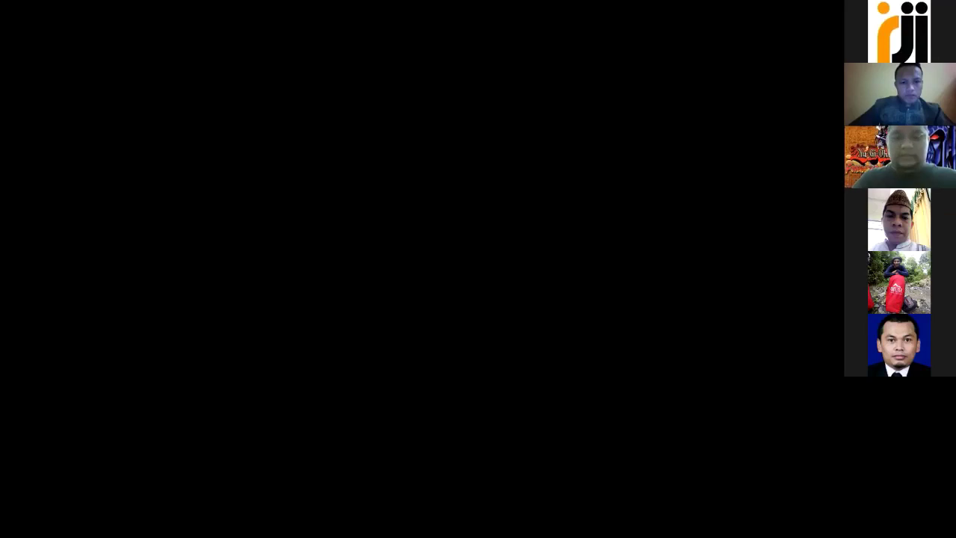
# Step: Finish entering the account holder's last name
pyautogui.click(652, 190)
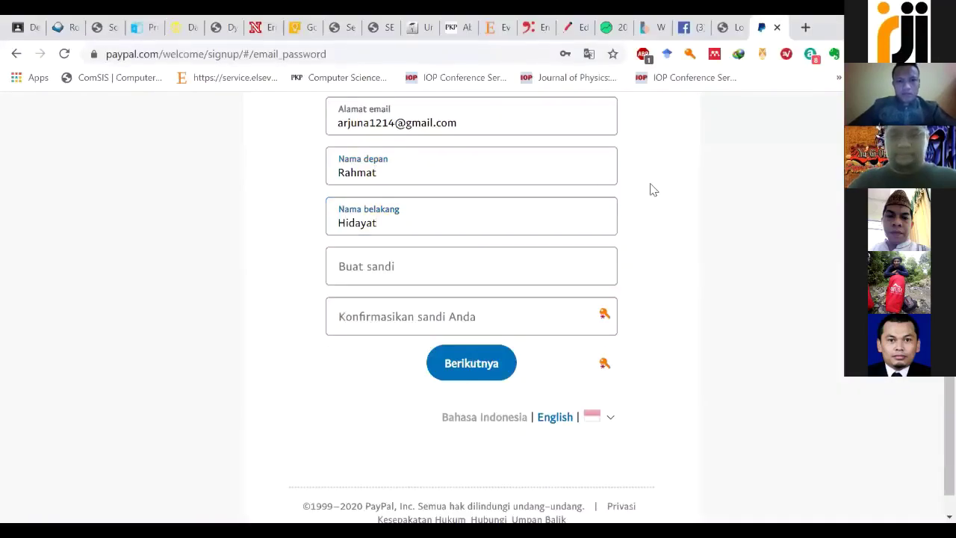
pyautogui.scroll(-1, 499, 202)
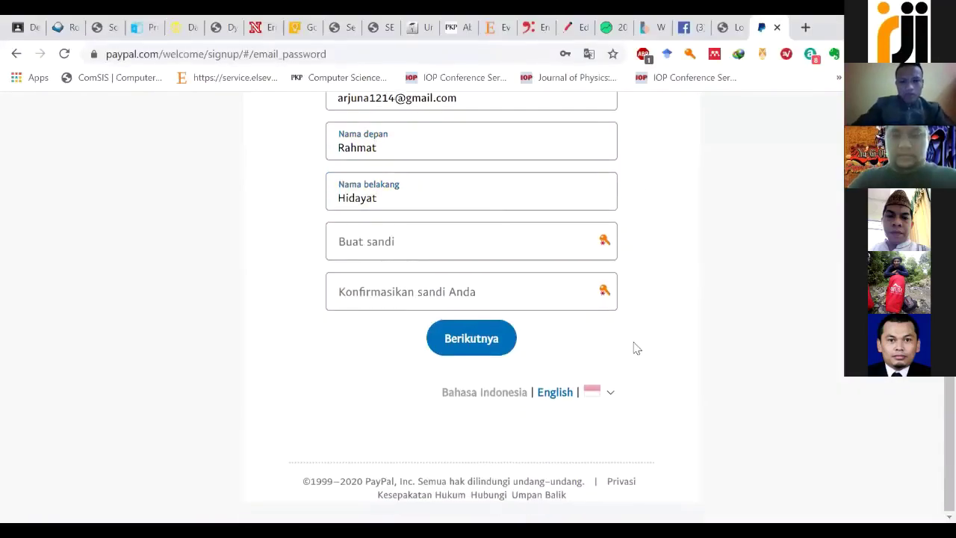
# Step: Dismiss the suggested password, enter a password and its confirmation, and continue to the next page
pyautogui.click(501, 239)
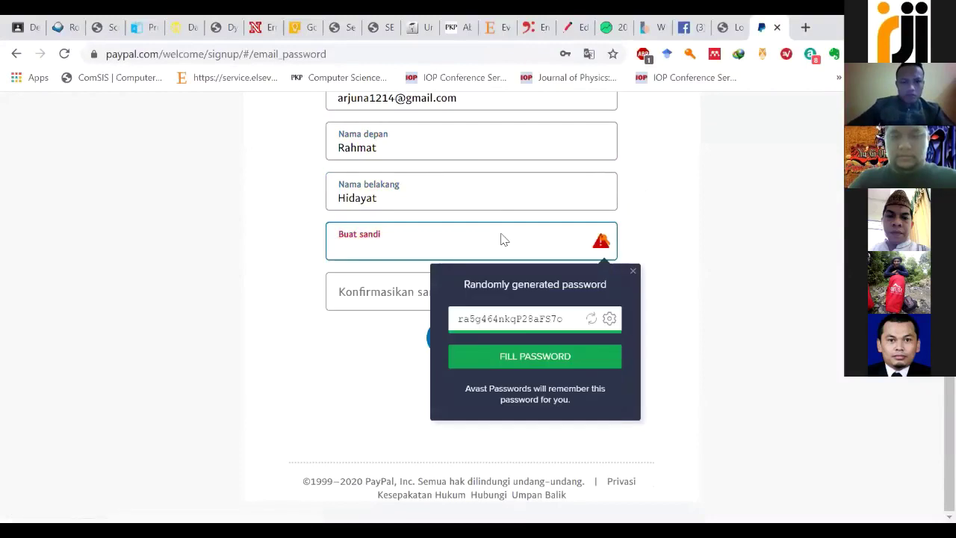
pyautogui.click(634, 172)
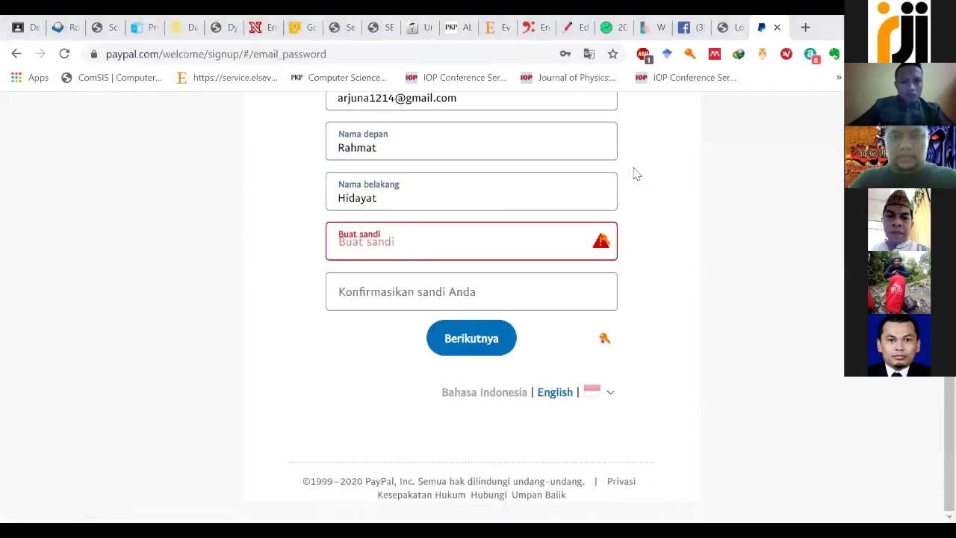
pyautogui.press('Tab')
pyautogui.write('•••••')
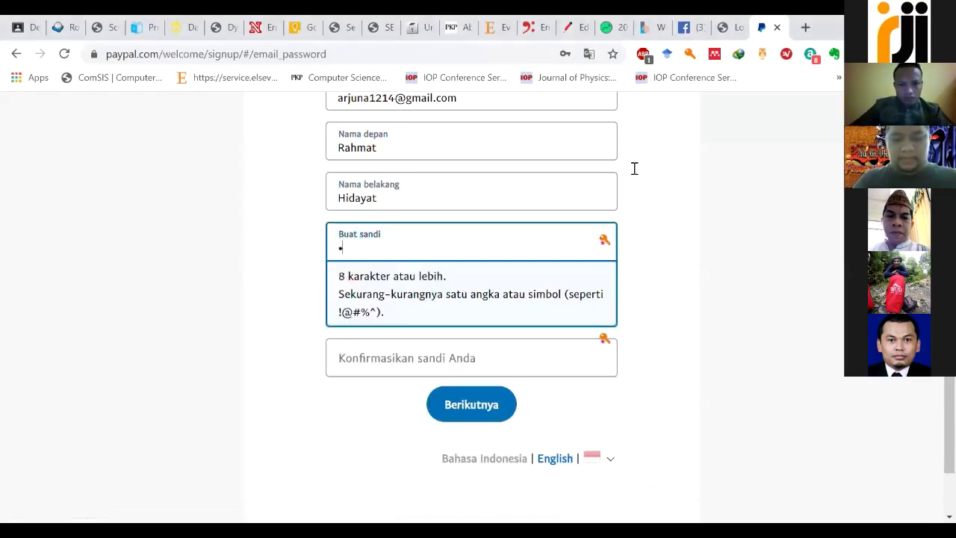
pyautogui.write('••••')
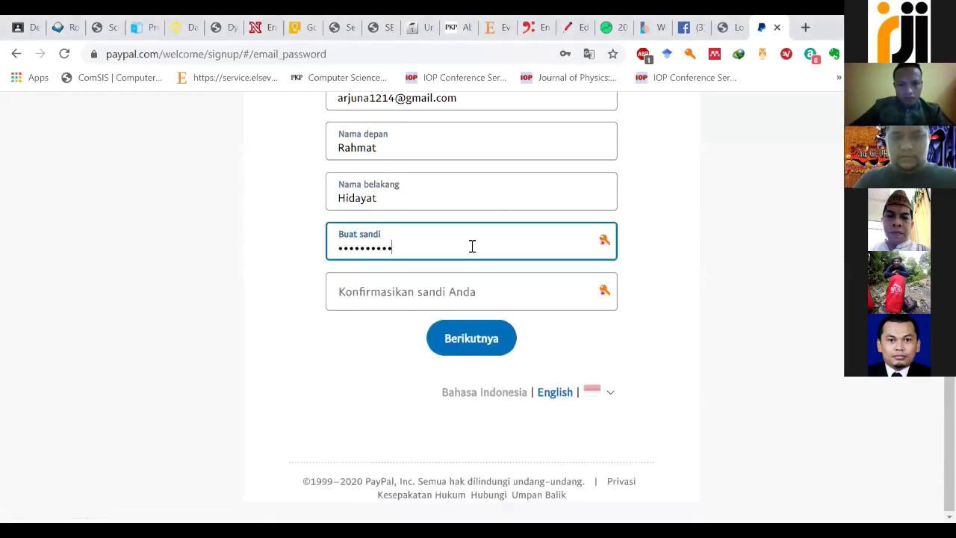
pyautogui.press('Tab')
pyautogui.write('•')
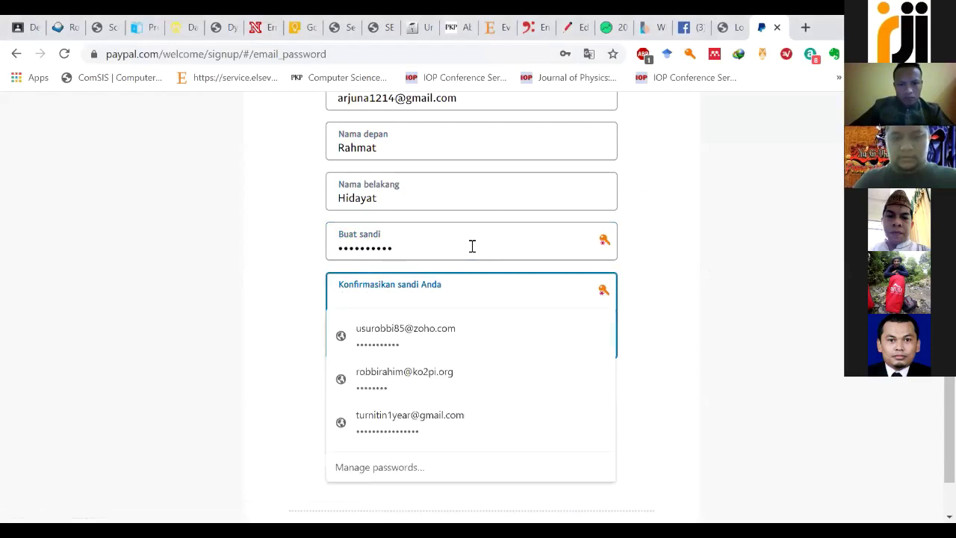
pyautogui.write('•••••••••')
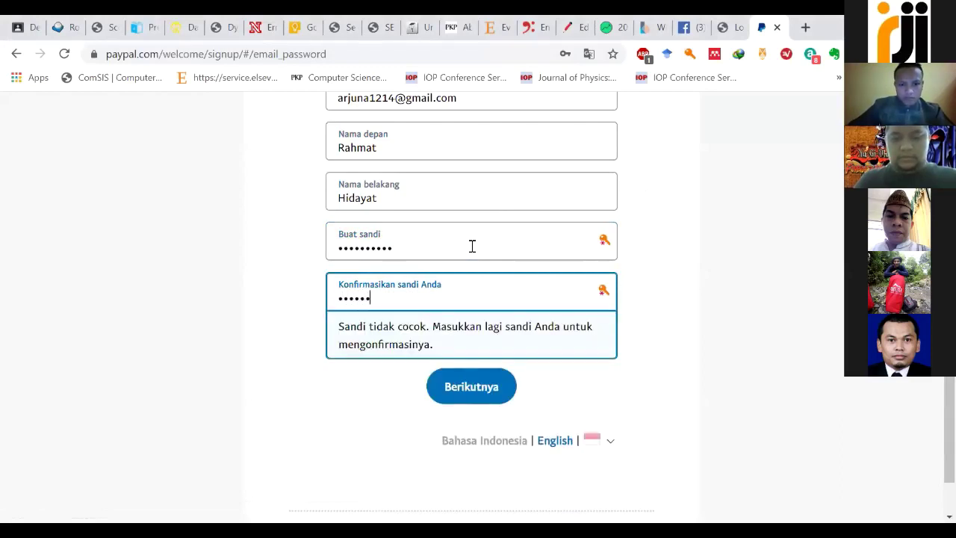
pyautogui.click(480, 342)
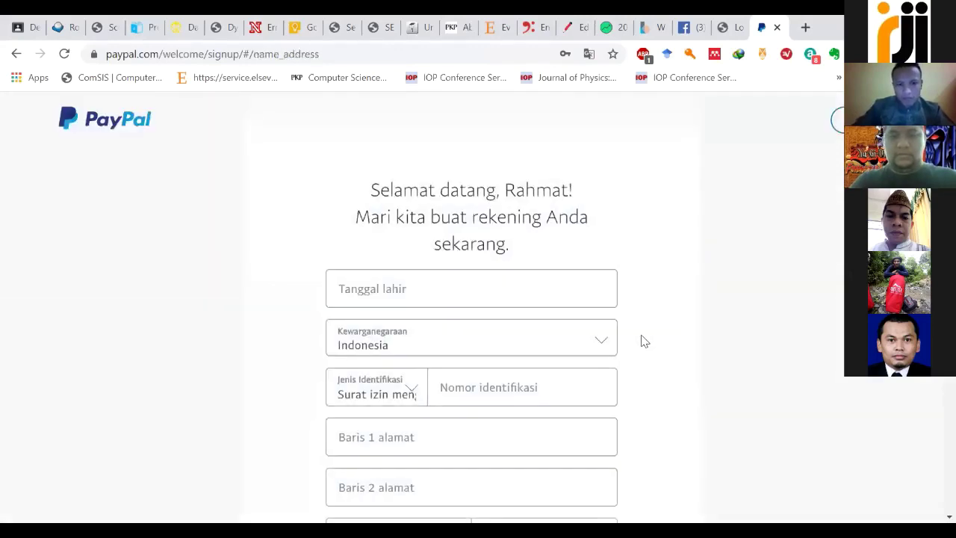
# Step: Keep Mobile as the phone type and dismiss the phone autofill suggestions
pyautogui.scroll(-5, 640, 337)
pyautogui.scroll(1, 403, 345)
pyautogui.click(406, 336)
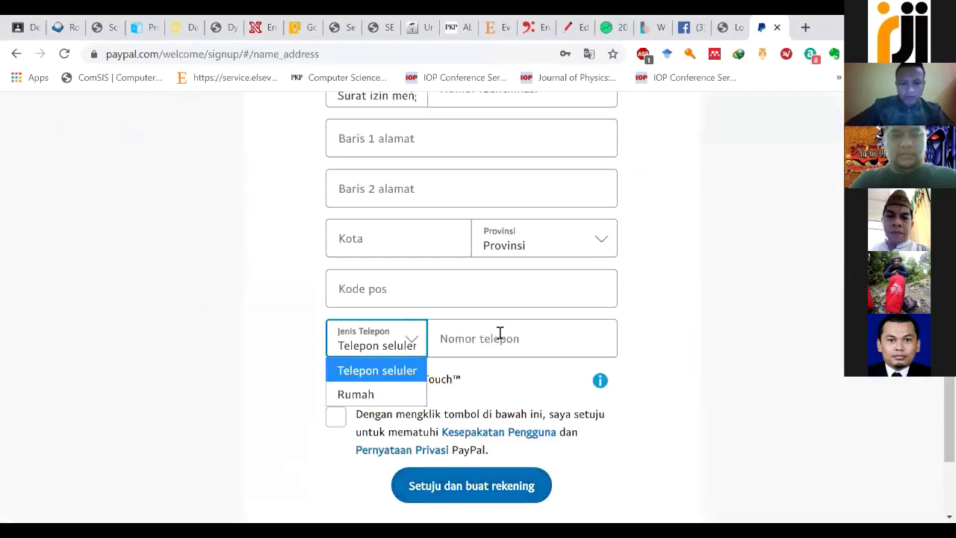
pyautogui.click(501, 336)
pyautogui.click(647, 227)
pyautogui.scroll(3, 455, 201)
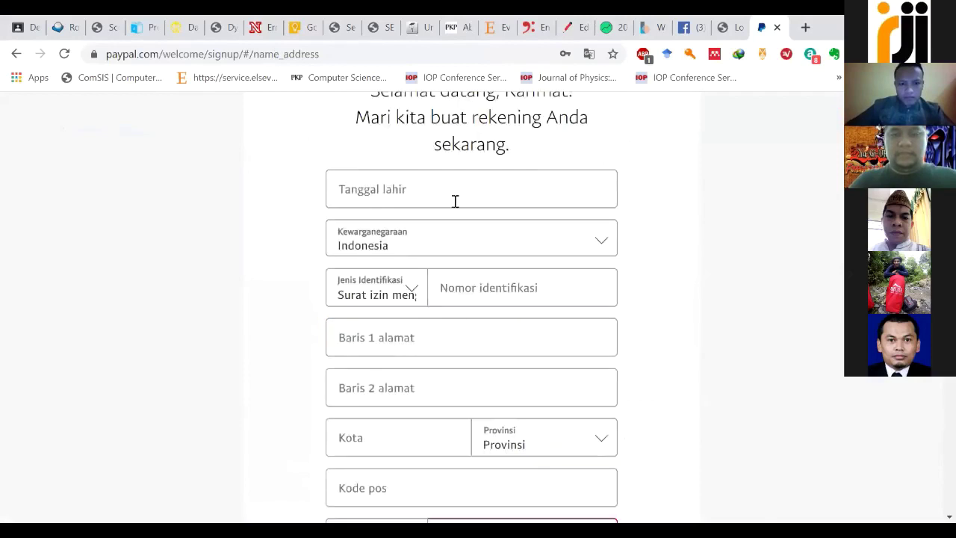
# Step: Enter the date of birth, choose KTP as the ID type and enter the ID number
pyautogui.click(462, 186)
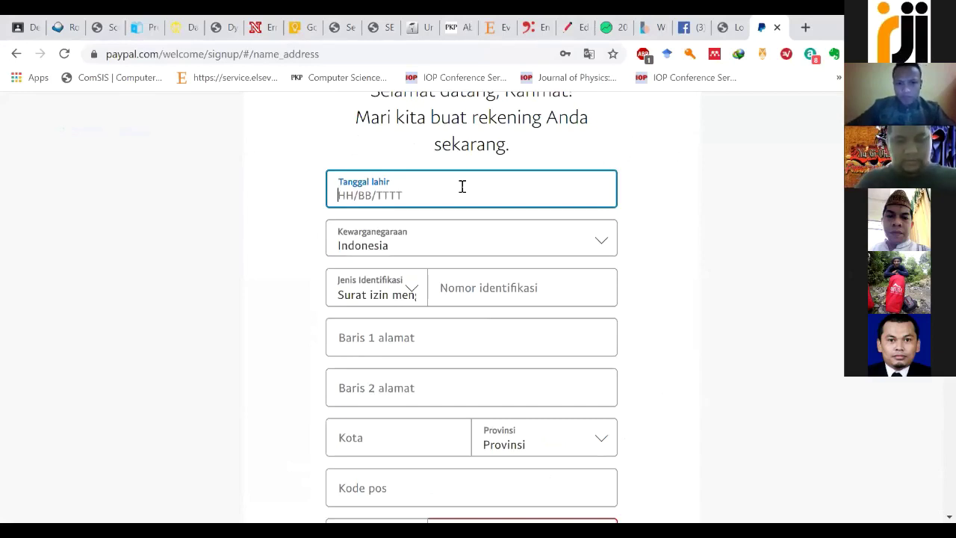
pyautogui.press('Tab')
pyautogui.click(388, 295)
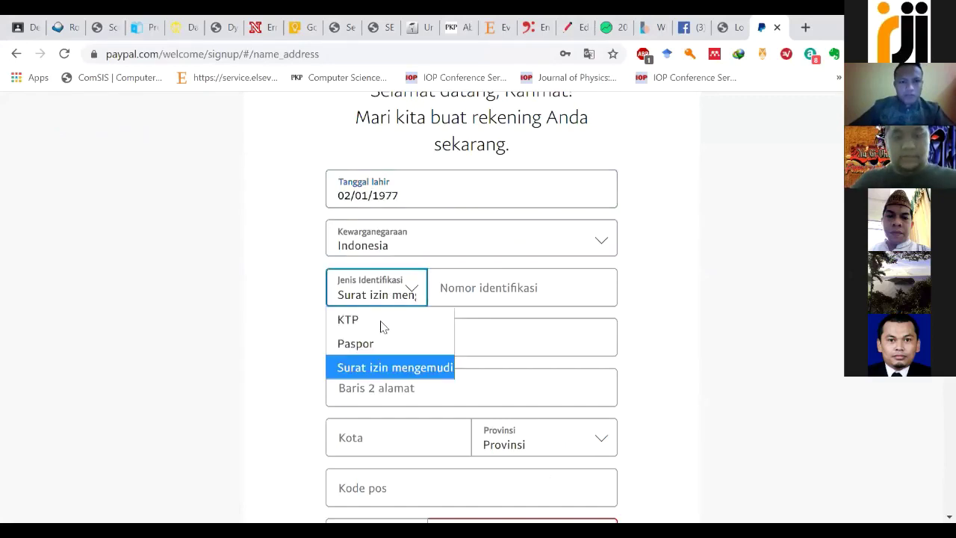
pyautogui.click(381, 321)
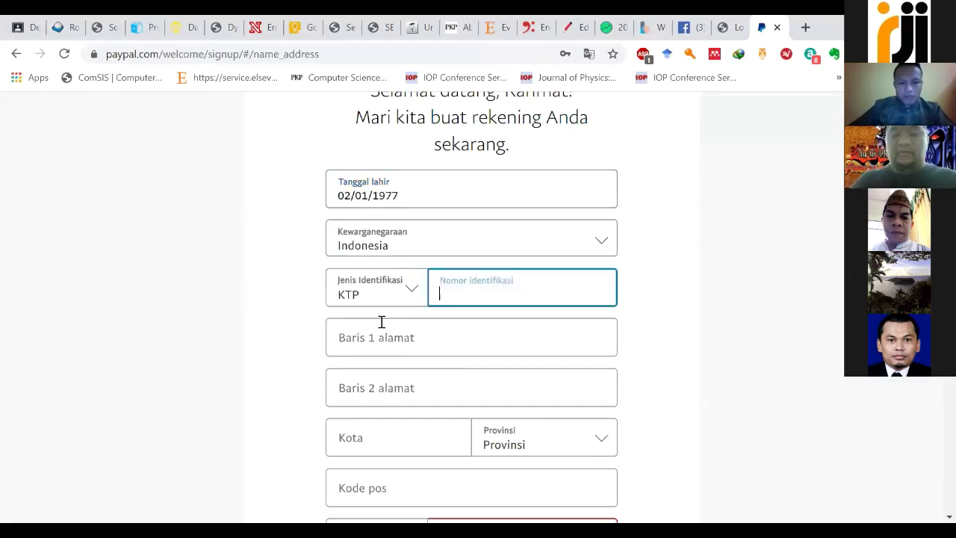
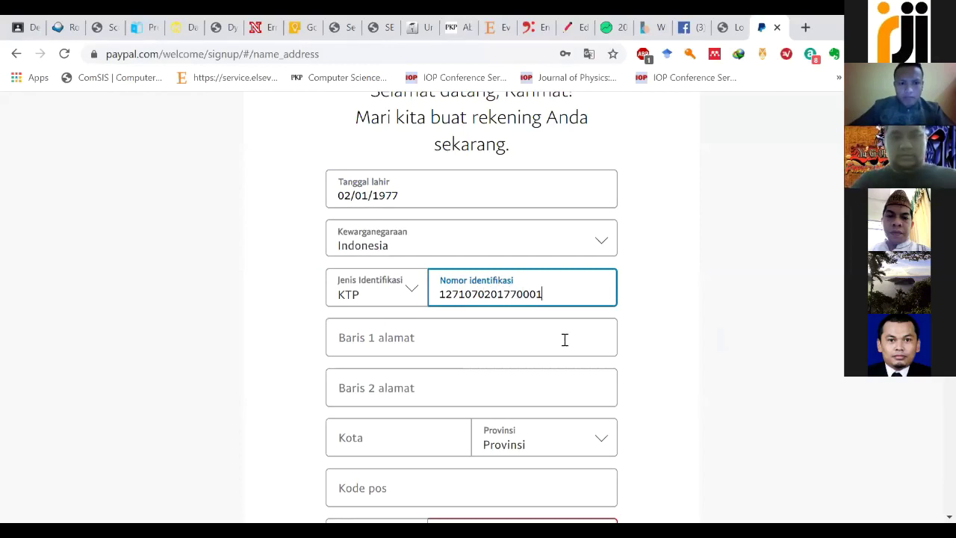
pyautogui.click(407, 336)
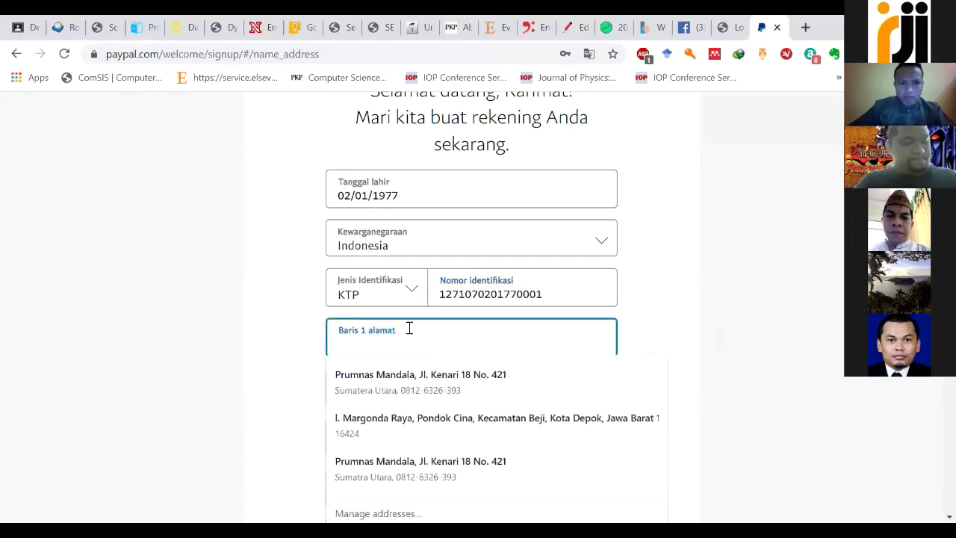
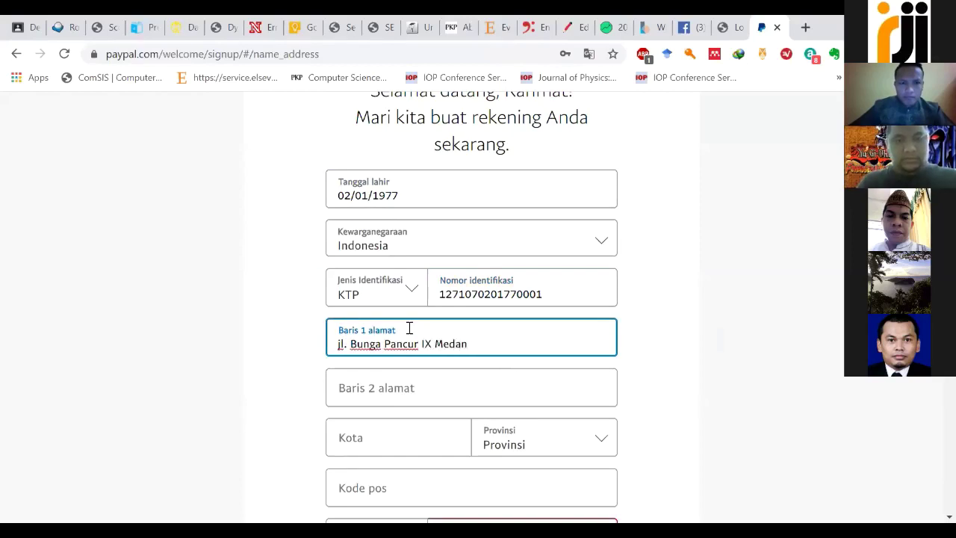
# Step: Enter the street address, autofill city, province and postcode from the saved Medan entry, finish the mobile number, submit
pyautogui.scroll(-1, 409, 328)
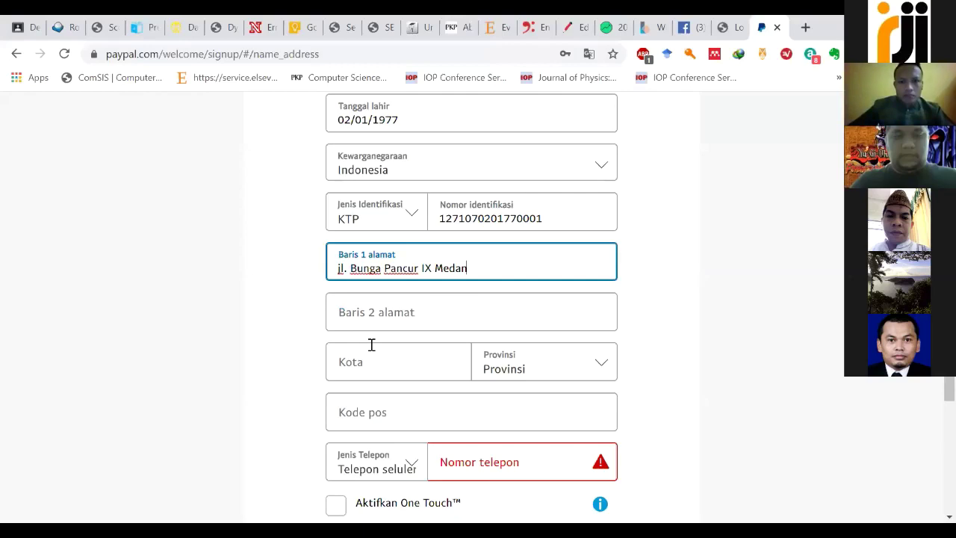
pyautogui.click(371, 344)
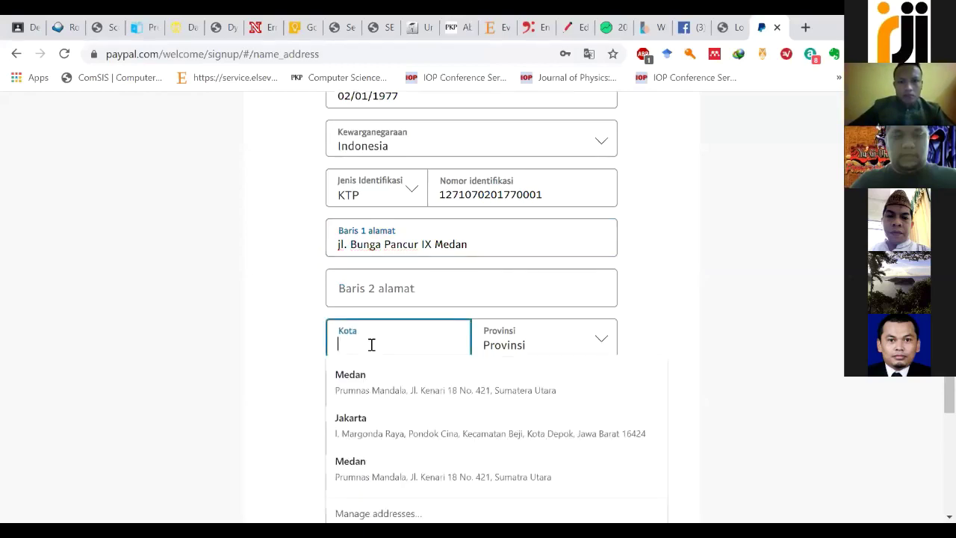
pyautogui.write('M')
pyautogui.press('Down')
pyautogui.press('Return')
pyautogui.click(481, 442)
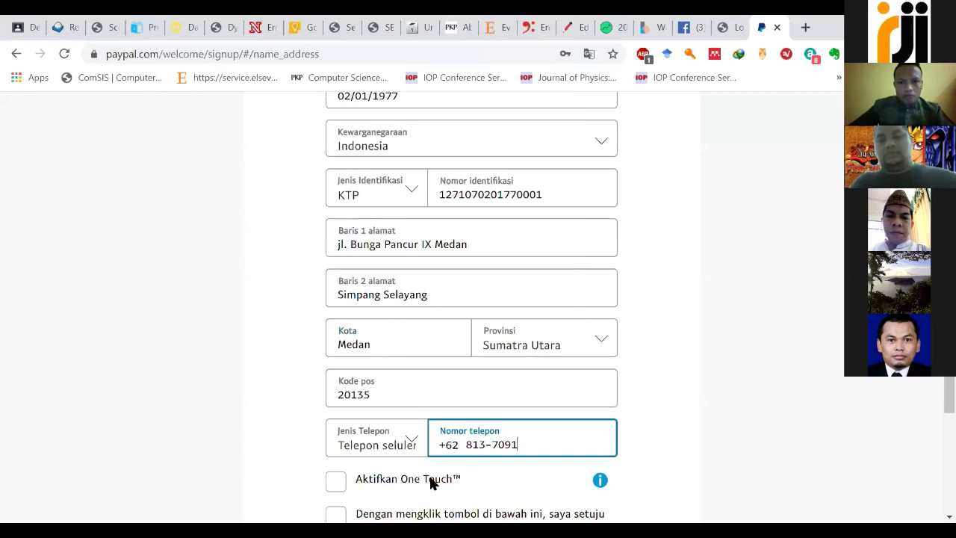
pyautogui.write('5484')
pyautogui.press('Return')
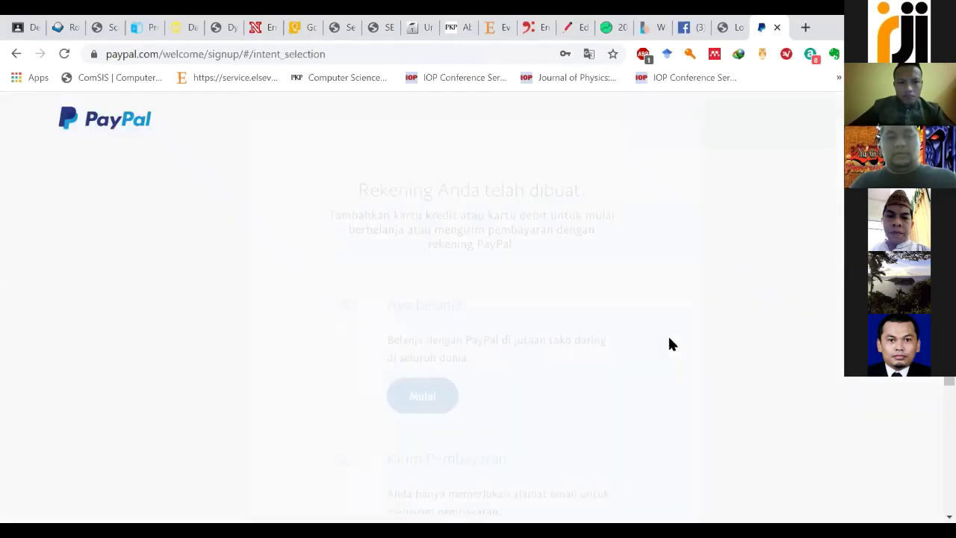
# Step: Scroll the 'Rekening Anda telah dibuat' page and follow the link to add a card
pyautogui.scroll(-3, 669, 344)
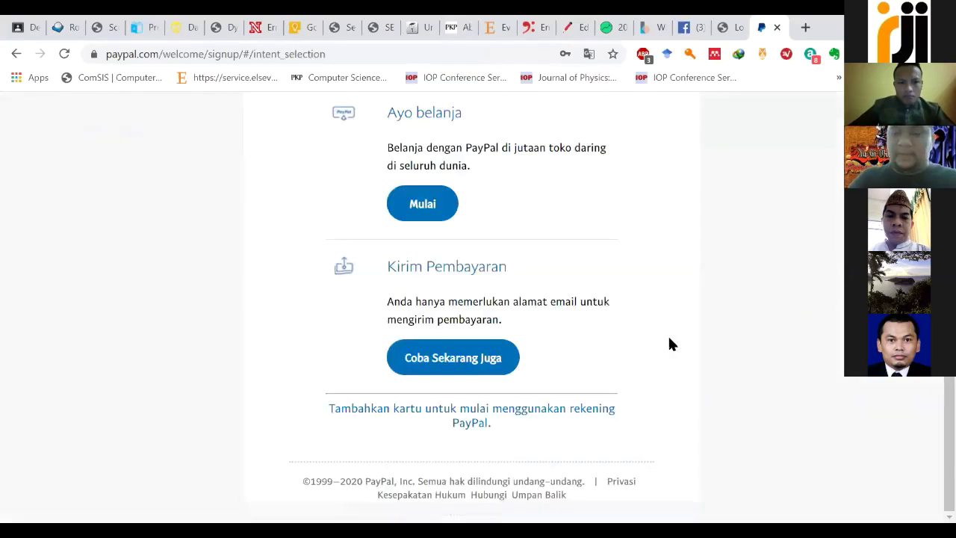
pyautogui.scroll(1, 670, 343)
pyautogui.scroll(-1, 666, 355)
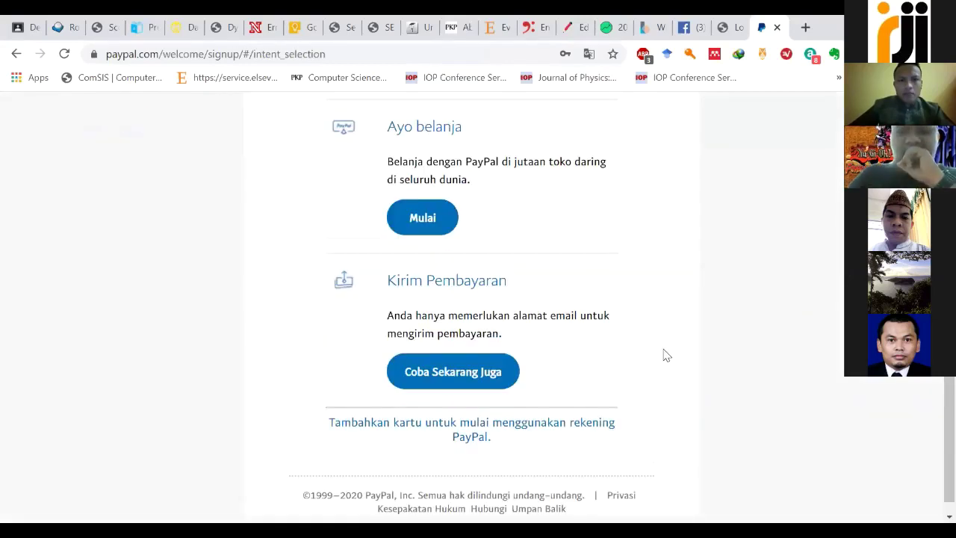
pyautogui.scroll(-1, 666, 355)
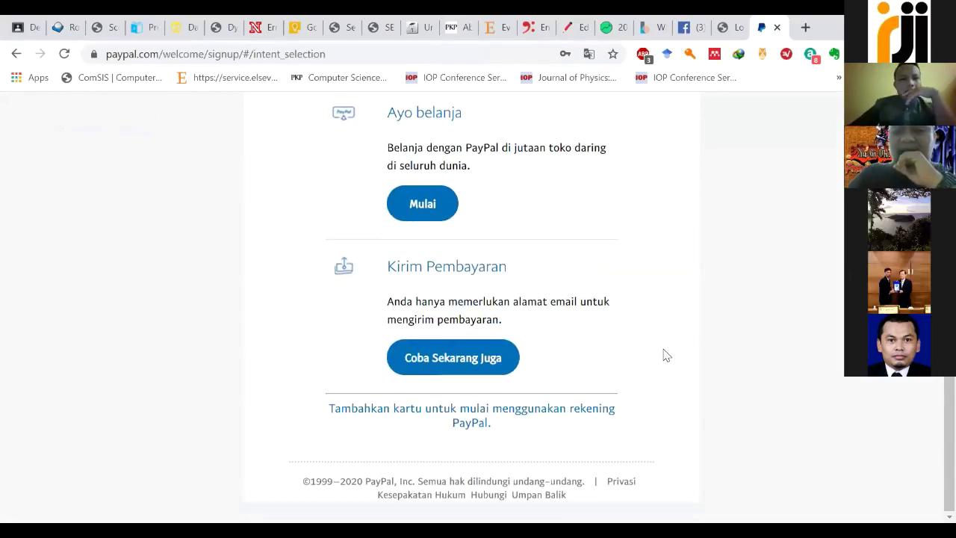
pyautogui.scroll(2, 667, 356)
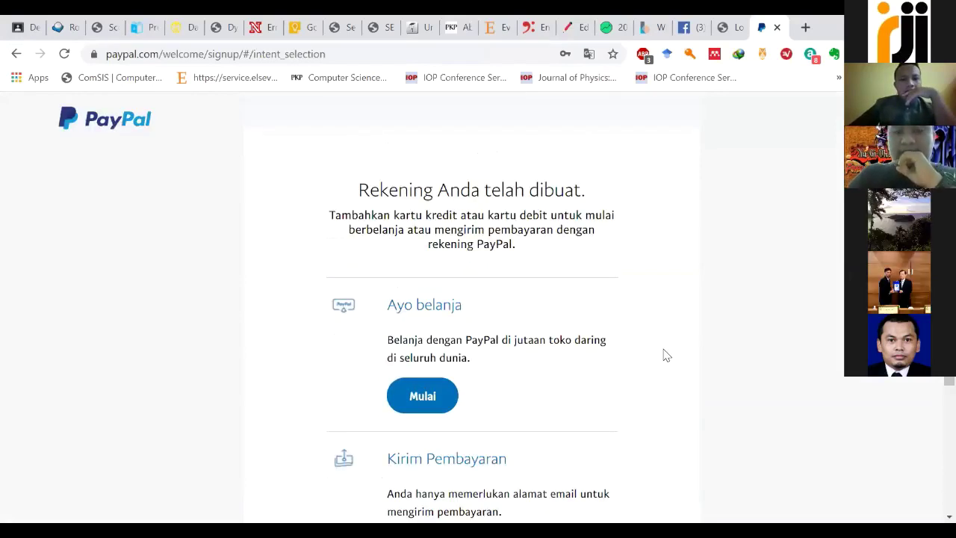
pyautogui.scroll(-1, 667, 355)
pyautogui.scroll(1, 666, 356)
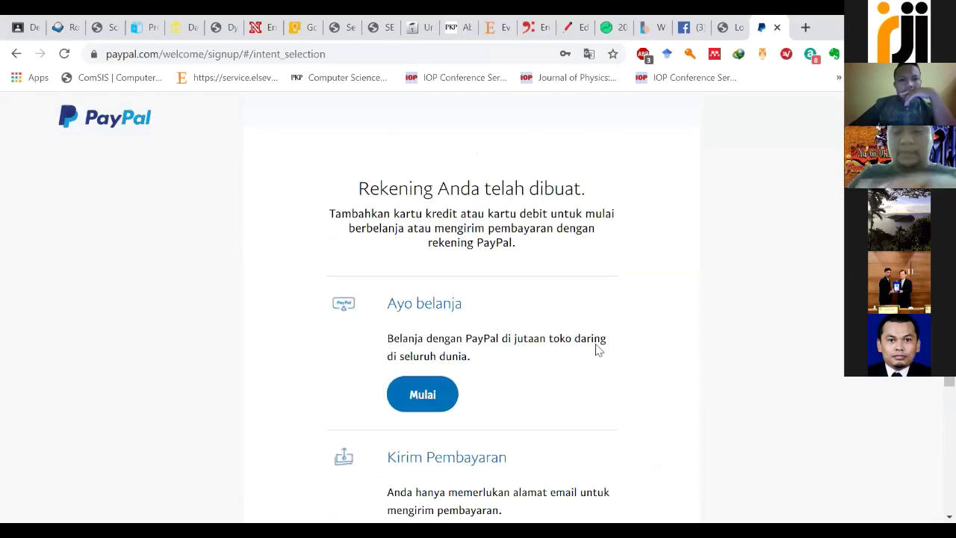
pyautogui.scroll(-1, 589, 350)
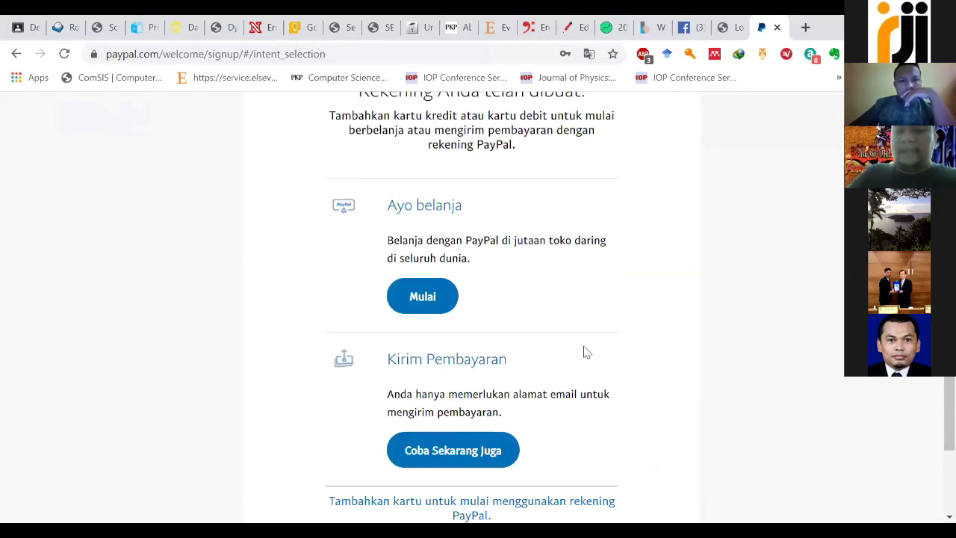
pyautogui.scroll(-1, 575, 345)
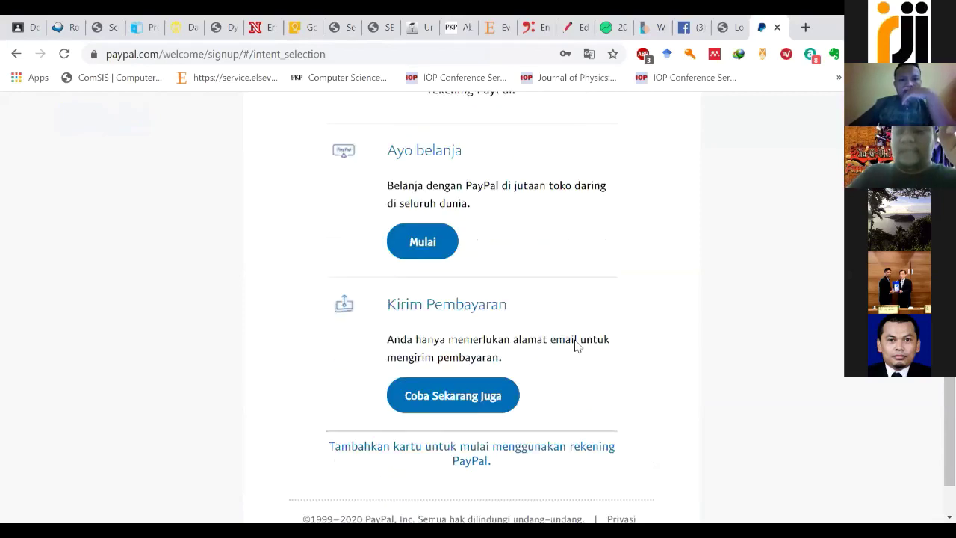
pyautogui.scroll(-1, 575, 344)
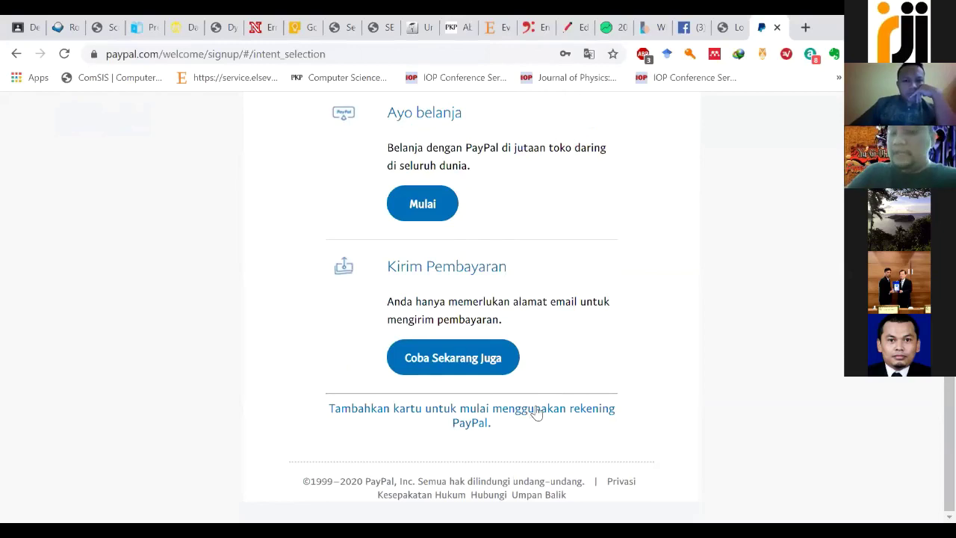
pyautogui.click(537, 412)
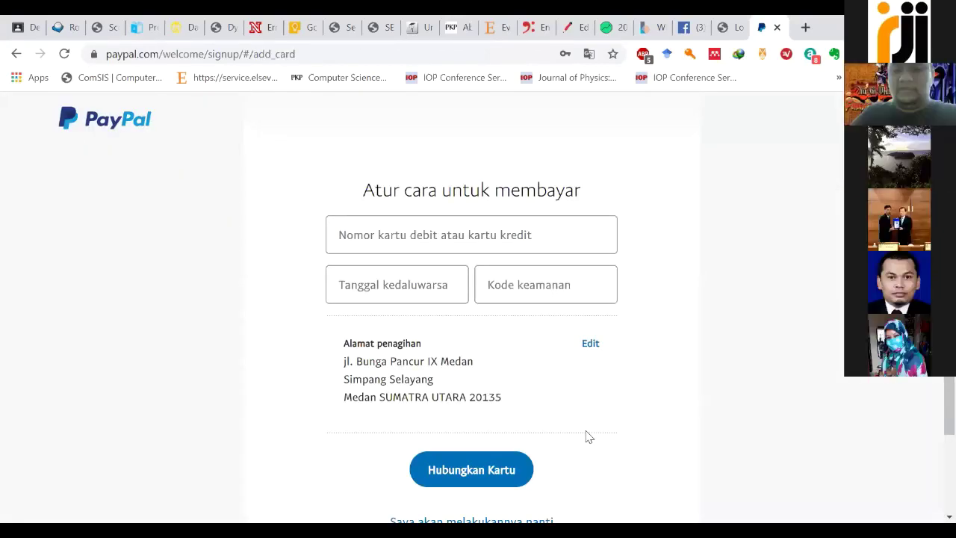
# Step: Choose 'Saya akan melakukannya nanti' and look over the 'Mulai berbelanja dengan PayPal' page
pyautogui.scroll(-2, 586, 436)
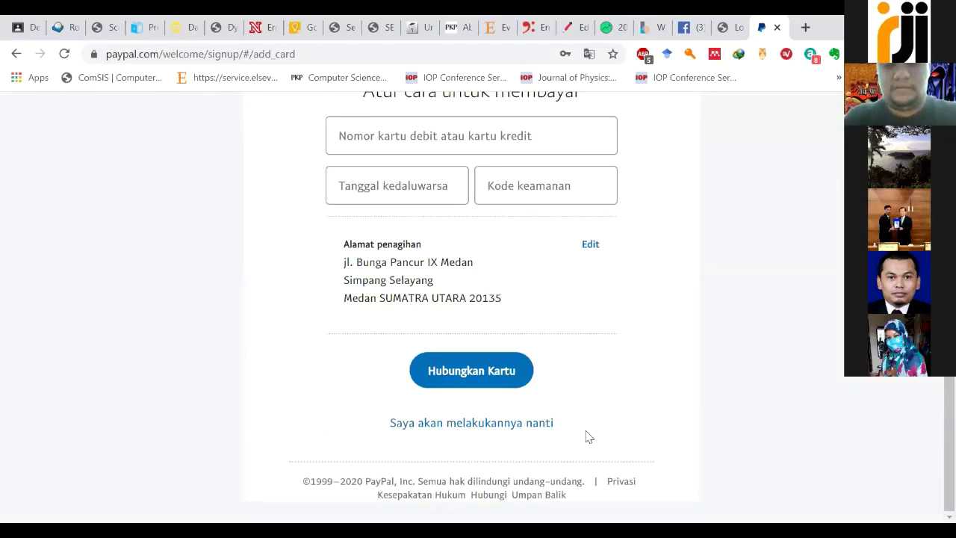
pyautogui.click(507, 426)
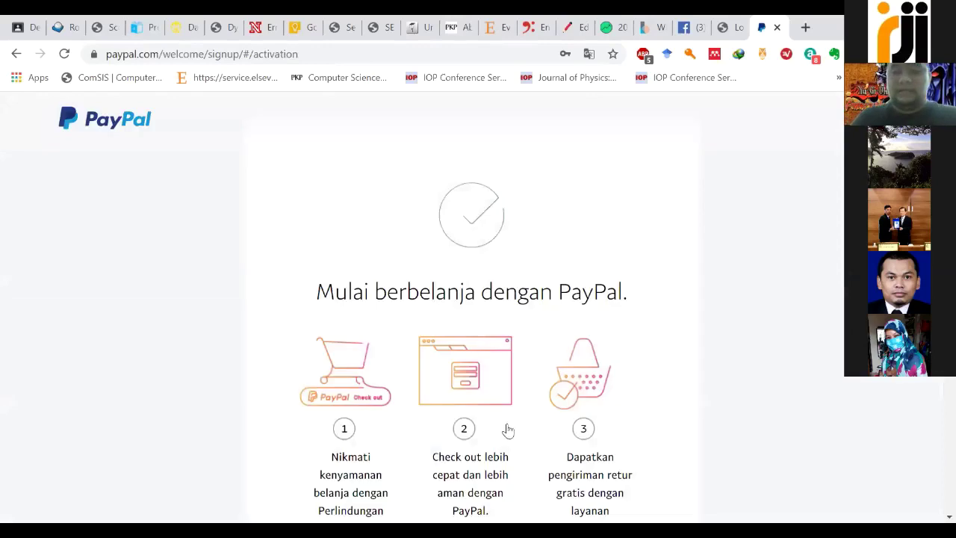
pyautogui.scroll(-4, 505, 428)
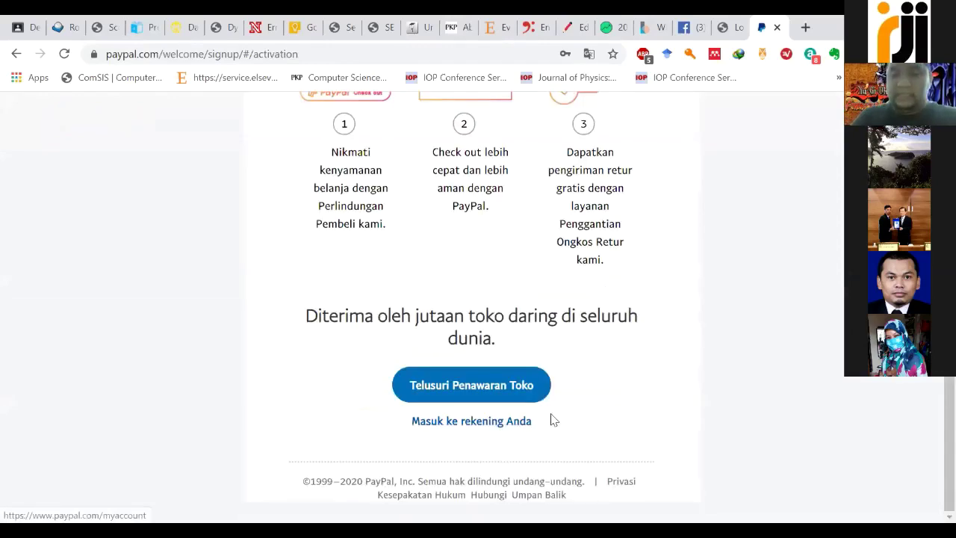
pyautogui.scroll(2, 556, 419)
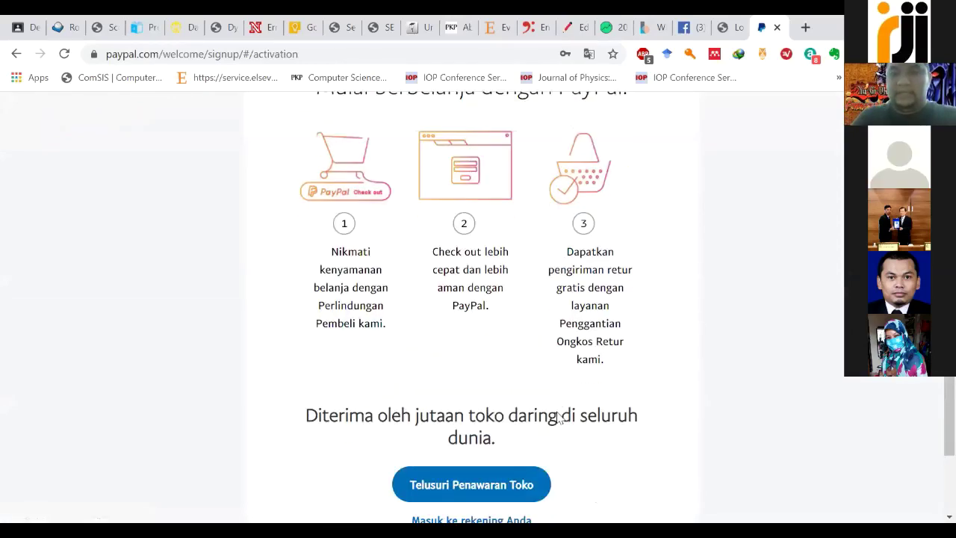
pyautogui.scroll(-3, 557, 419)
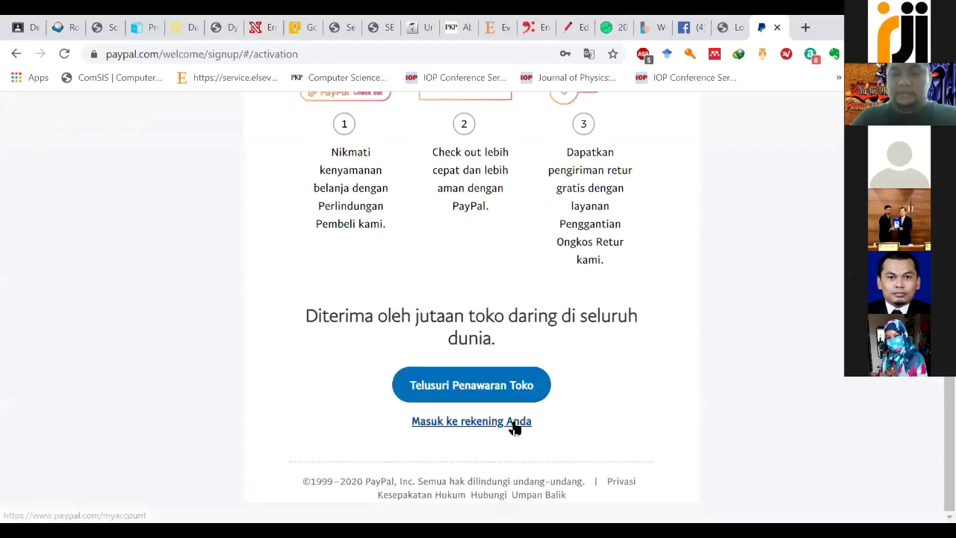
# Step: Enter the account without saving the browser password, review the summary, and open mobile-number confirmation
pyautogui.click(512, 423)
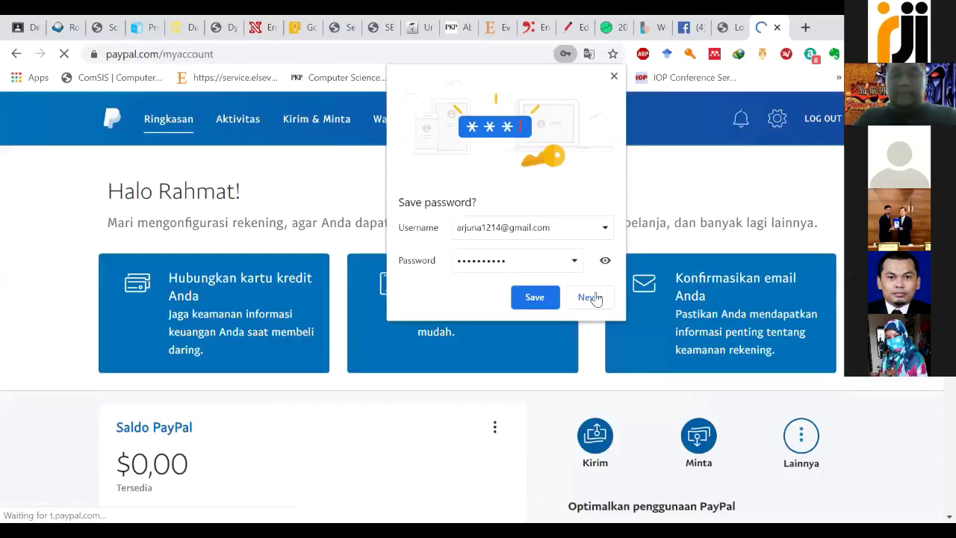
pyautogui.click(588, 298)
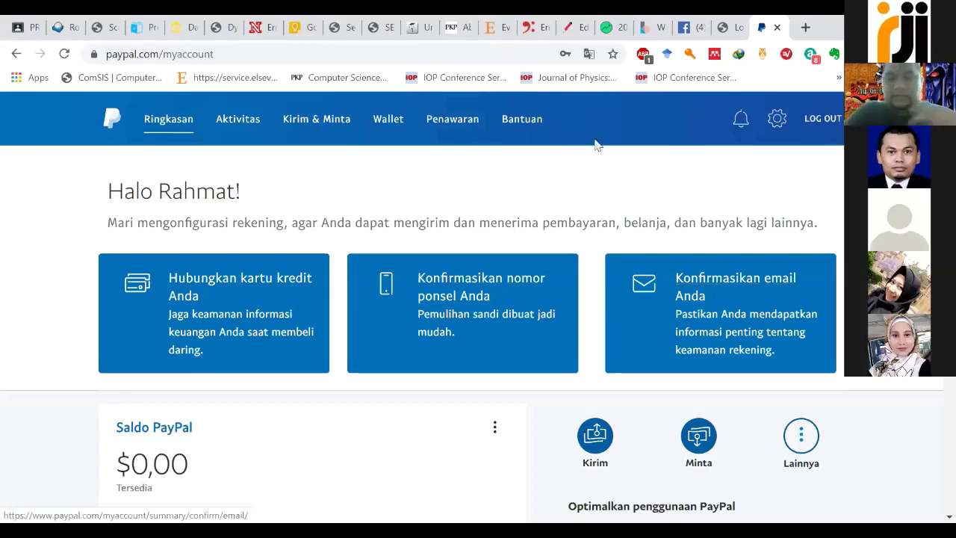
pyautogui.scroll(-1, 595, 145)
pyautogui.scroll(-4, 607, 190)
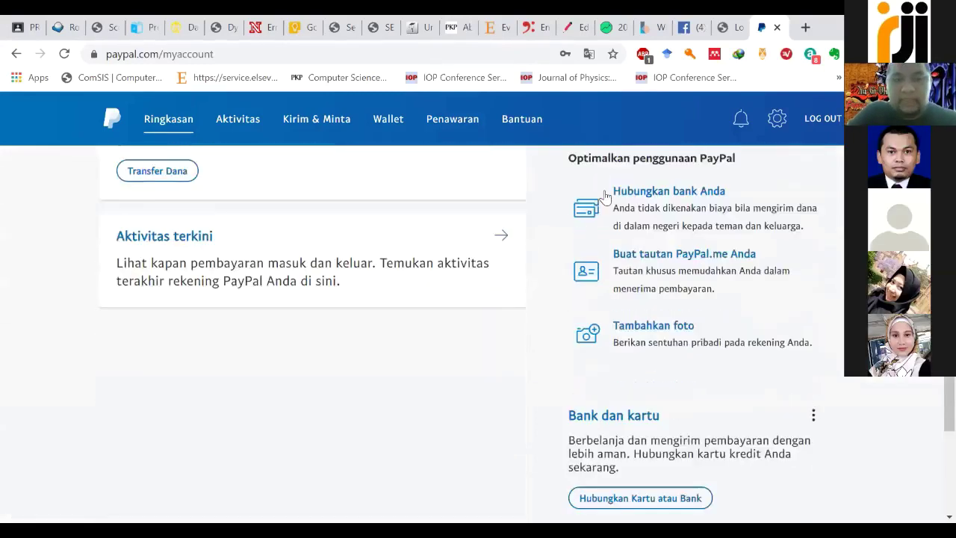
pyautogui.scroll(6, 607, 195)
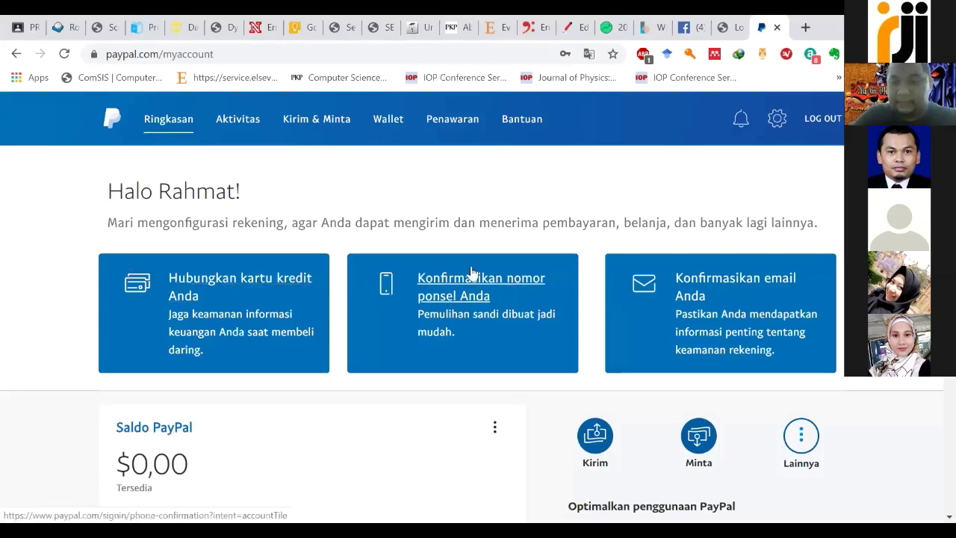
pyautogui.click(464, 301)
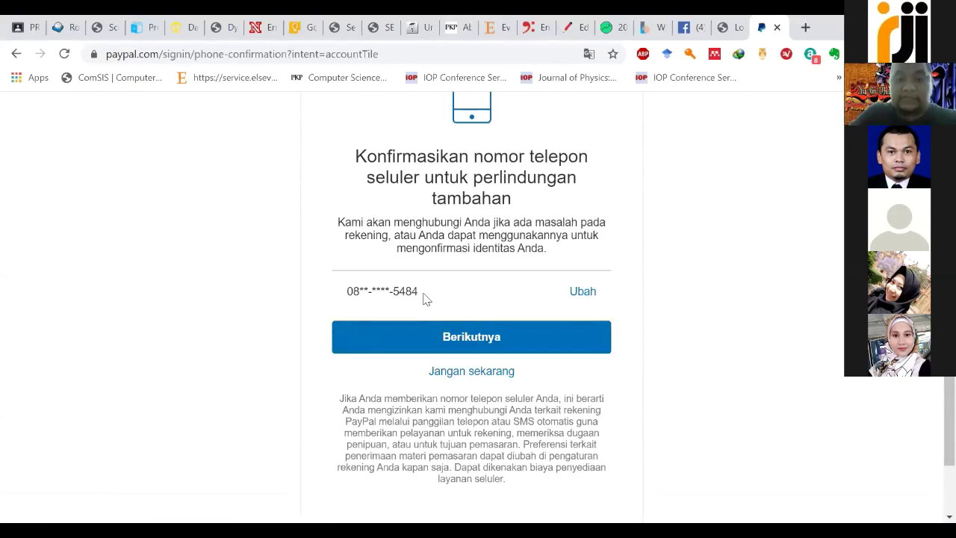
# Step: Send the SMS code, enter it in Kode Konfirmasi, then open the email confirmation card
pyautogui.click(469, 338)
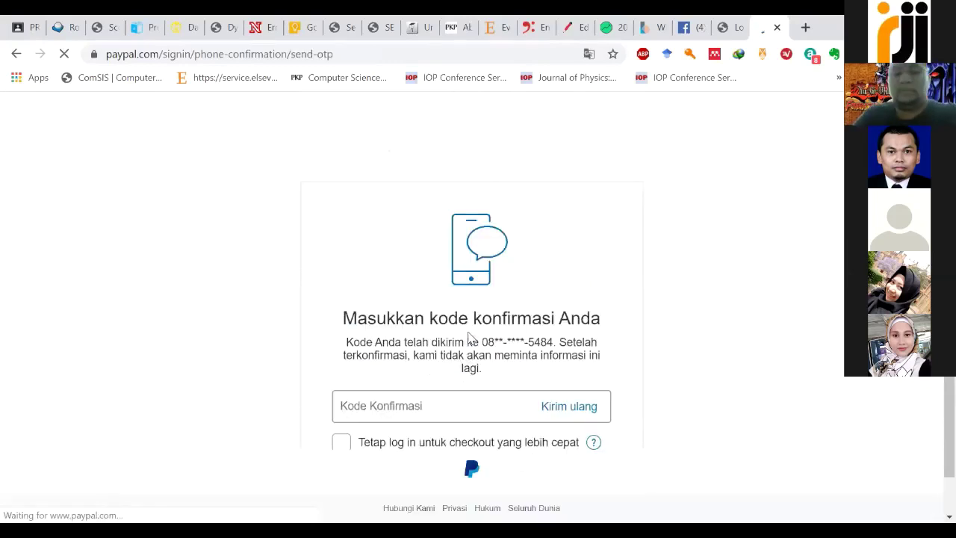
pyautogui.click(420, 366)
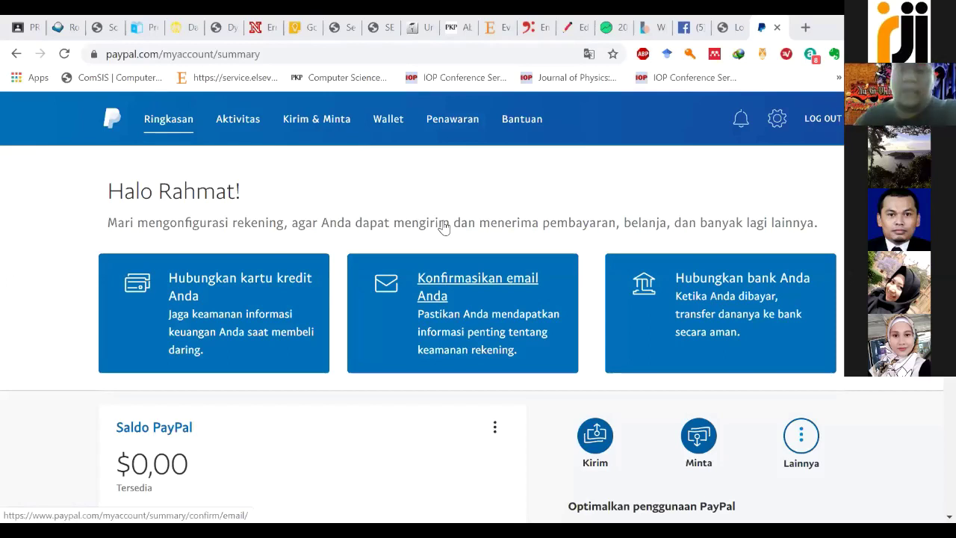
pyautogui.click(472, 285)
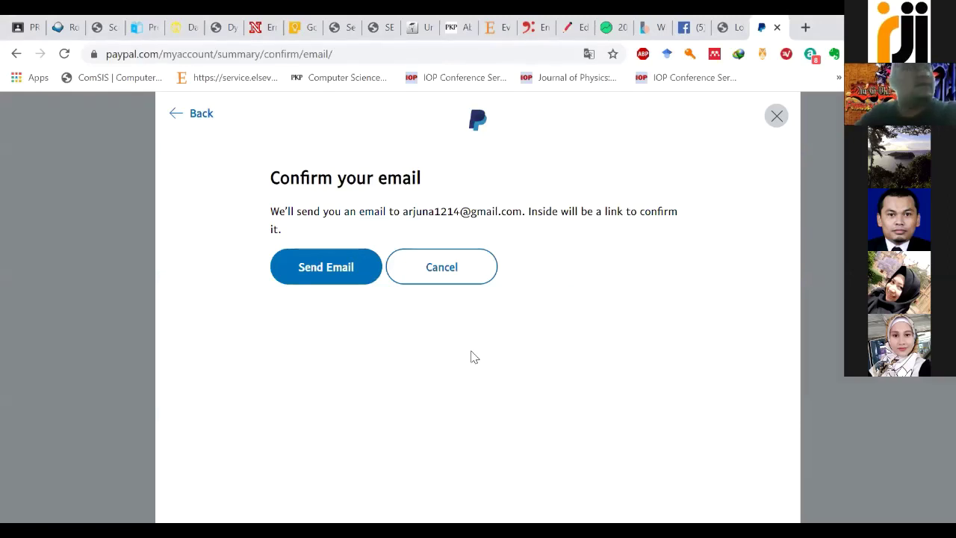
# Step: Send the confirmation email and go back to the account summary
pyautogui.click(351, 276)
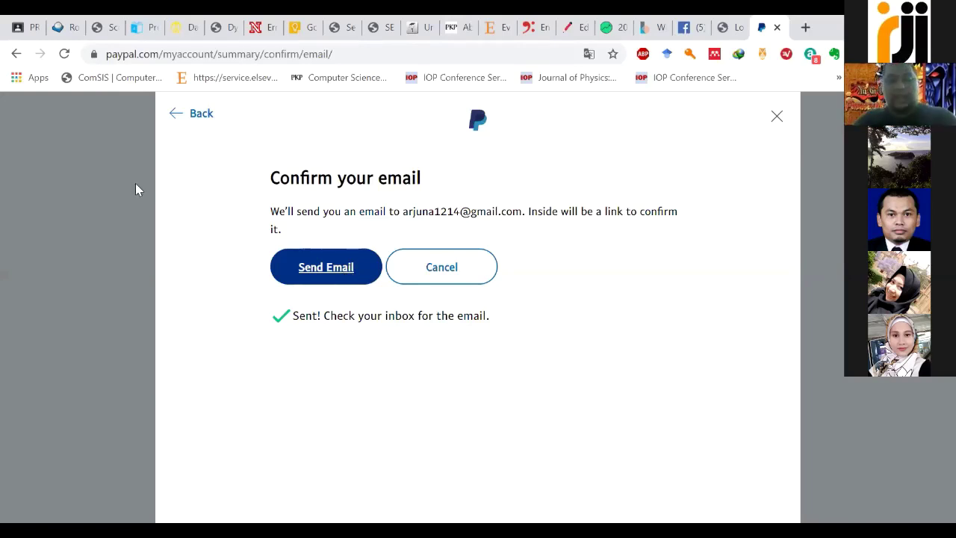
pyautogui.click(202, 118)
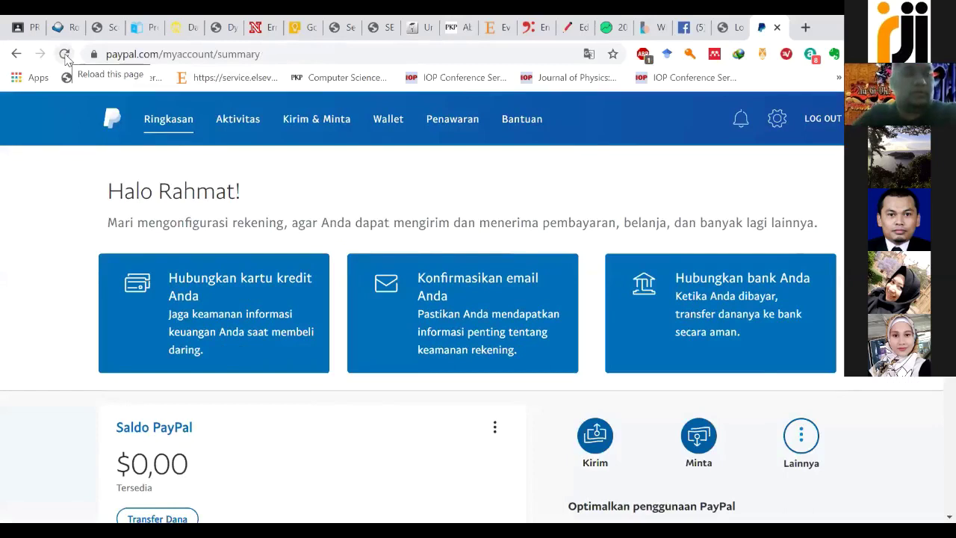
# Step: Reload the page and sign in with the account's e-mail address and password
pyautogui.click(65, 54)
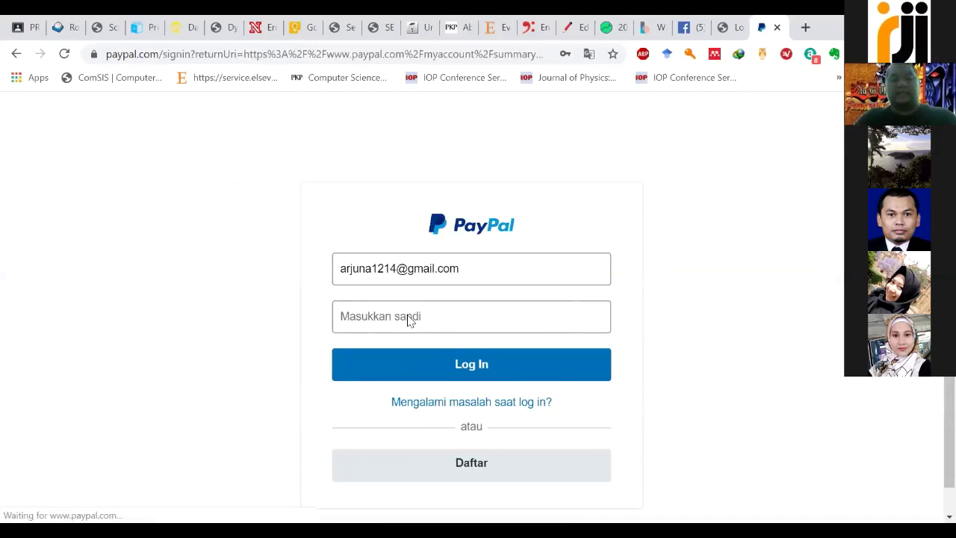
pyautogui.click(410, 322)
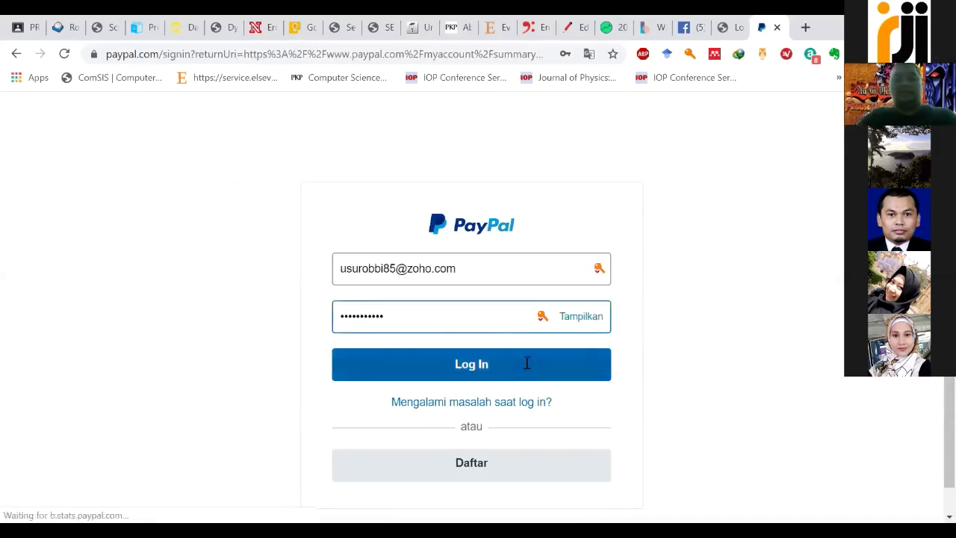
pyautogui.click(510, 269)
pyautogui.moveTo(510, 269); pyautogui.dragTo(276, 269)
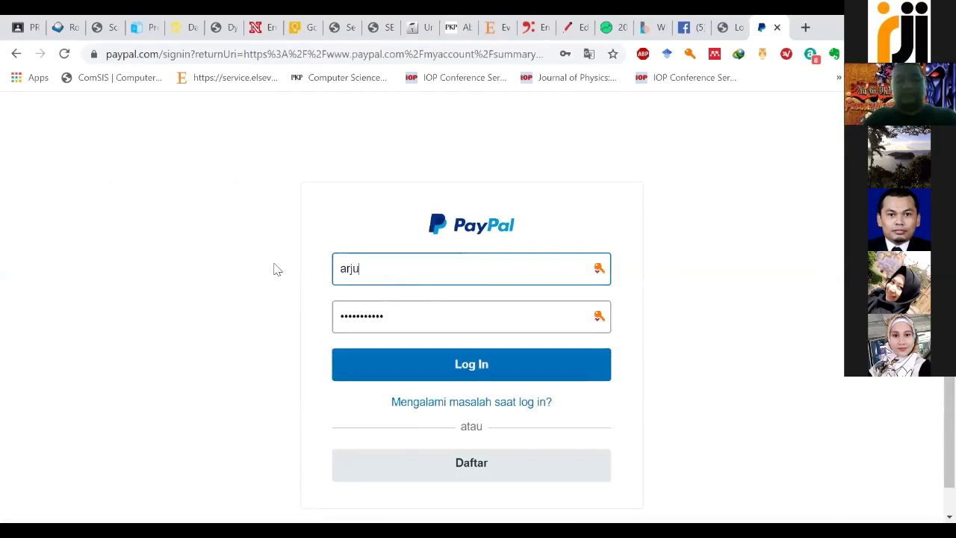
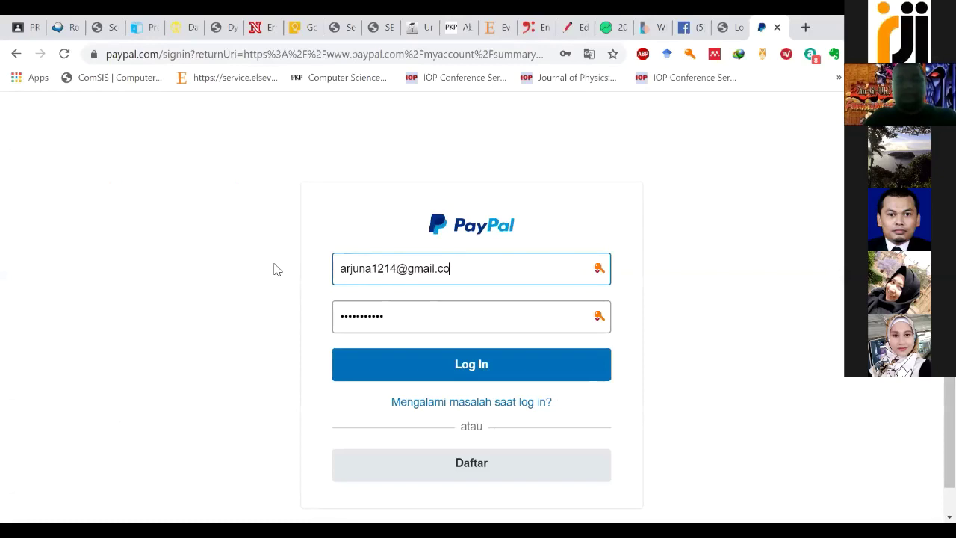
pyautogui.press('Tab')
pyautogui.write('********')
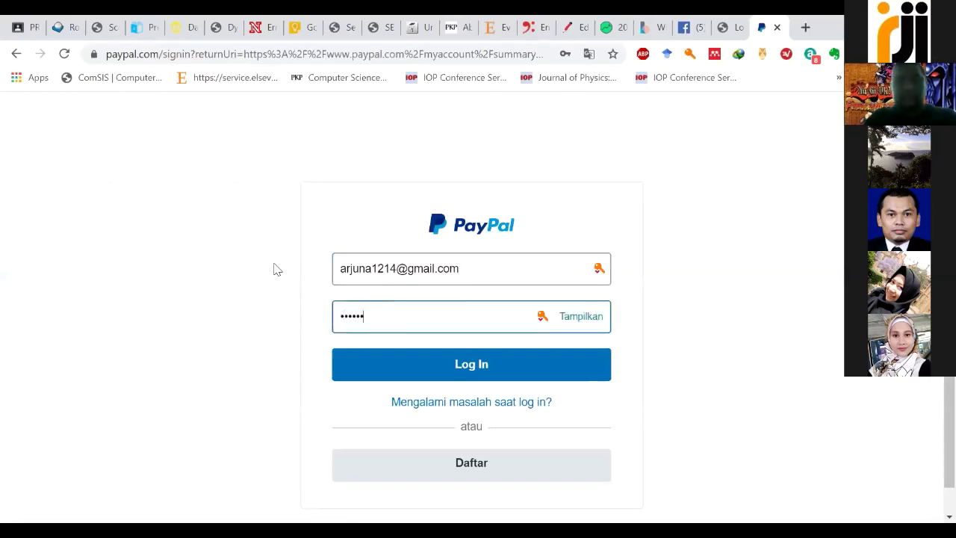
pyautogui.write('**')
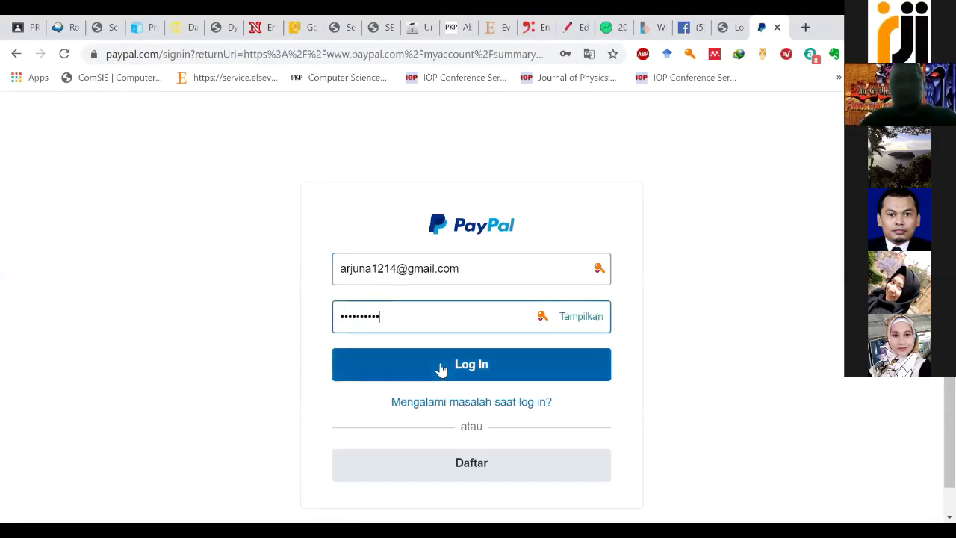
pyautogui.click(441, 367)
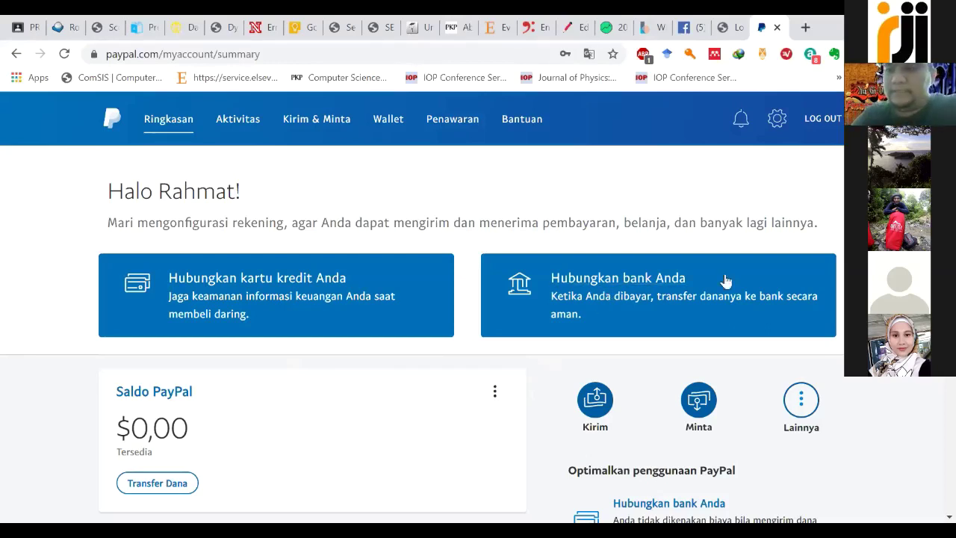
# Step: Open the gear-icon settings page and scroll through the account options, e-mail and phone details
pyautogui.click(778, 121)
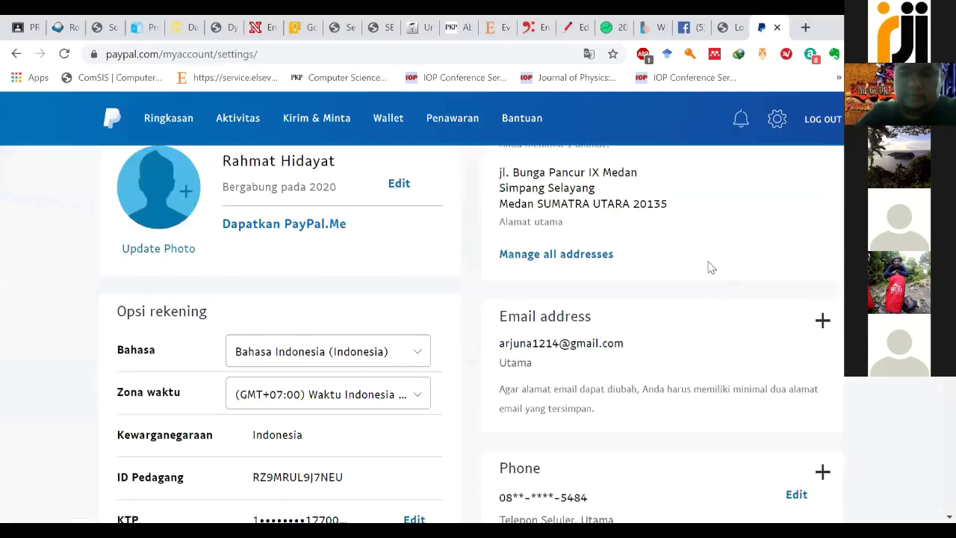
pyautogui.scroll(-3, 709, 266)
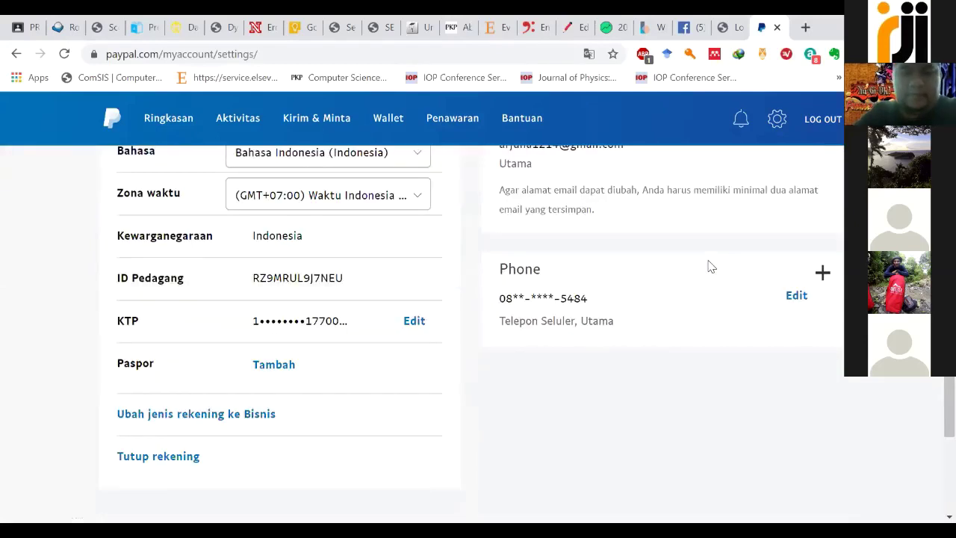
pyautogui.scroll(3, 709, 266)
pyautogui.scroll(1, 710, 265)
pyautogui.scroll(-1, 708, 267)
pyautogui.scroll(-1, 707, 267)
pyautogui.scroll(-2, 705, 267)
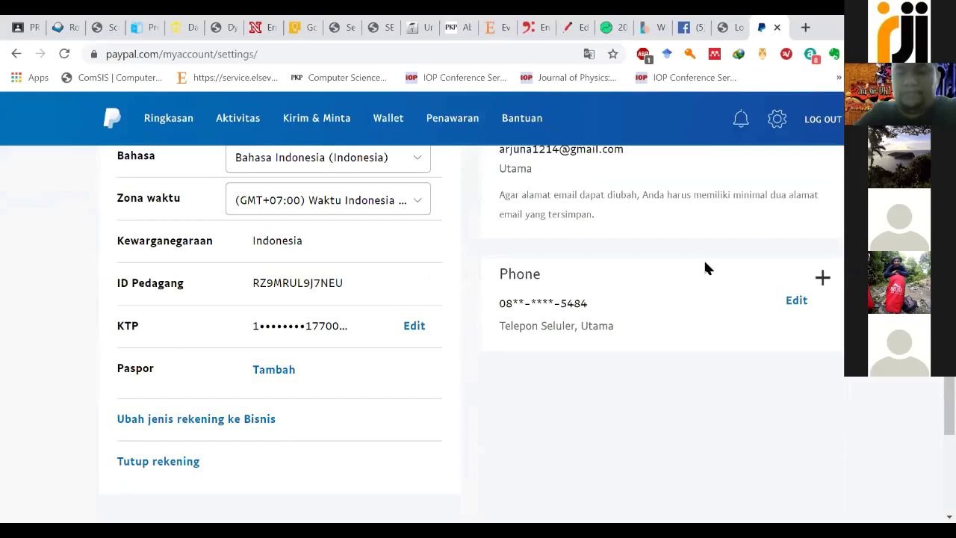
pyautogui.scroll(-2, 705, 265)
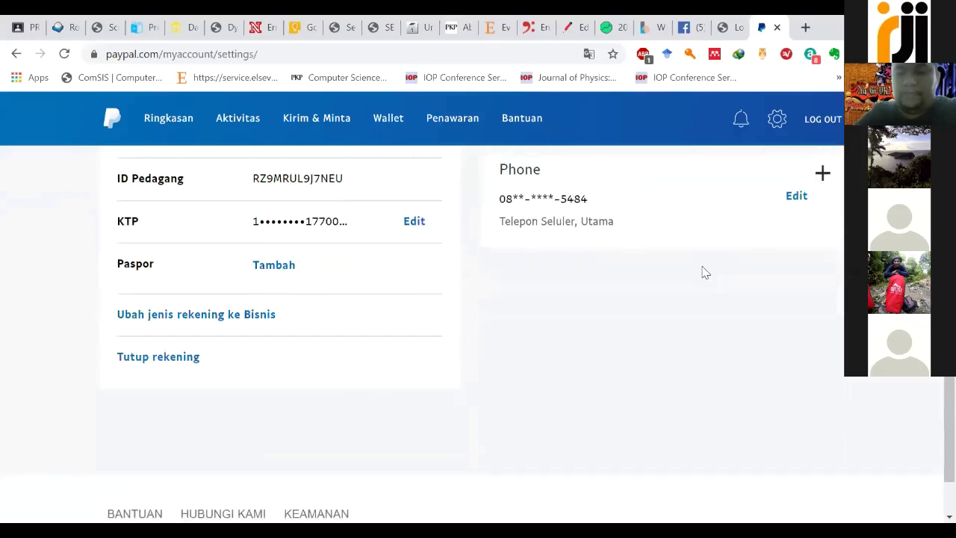
pyautogui.scroll(3, 705, 269)
pyautogui.scroll(1, 826, 267)
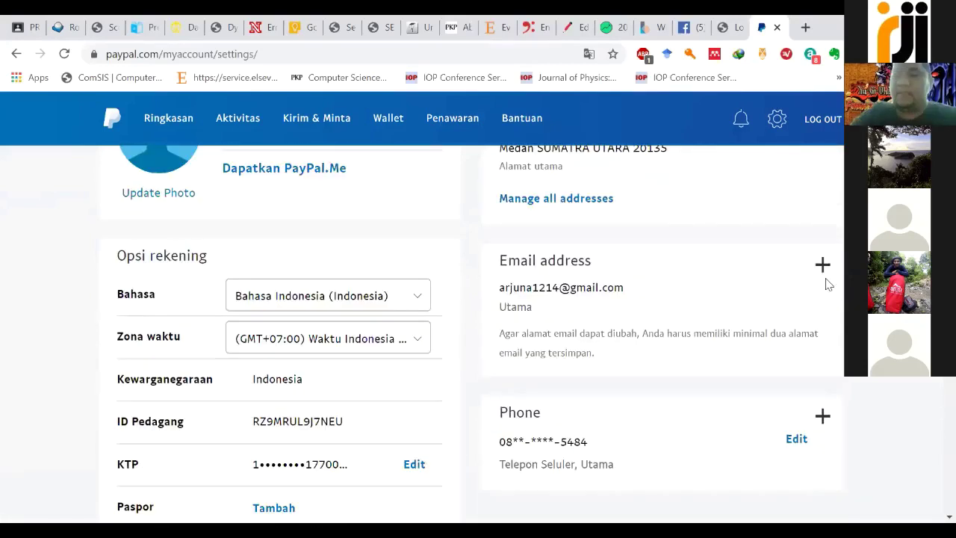
pyautogui.scroll(-4, 827, 246)
pyautogui.scroll(1, 819, 226)
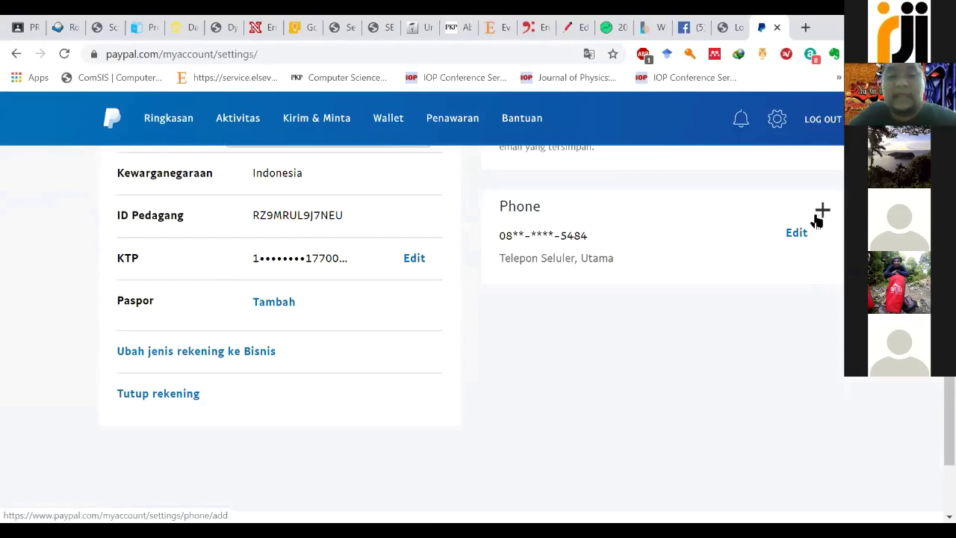
pyautogui.scroll(1, 427, 377)
pyautogui.scroll(1, 429, 377)
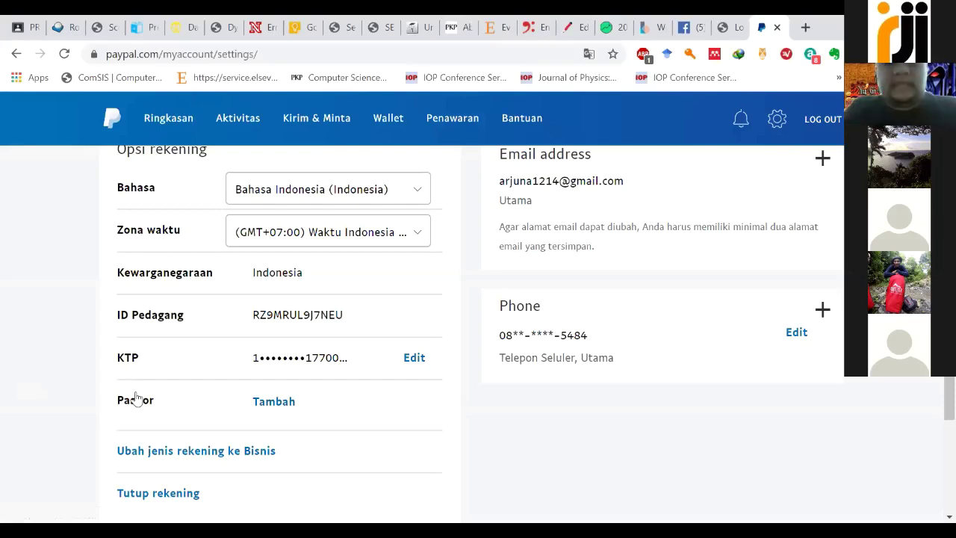
pyautogui.scroll(1, 399, 337)
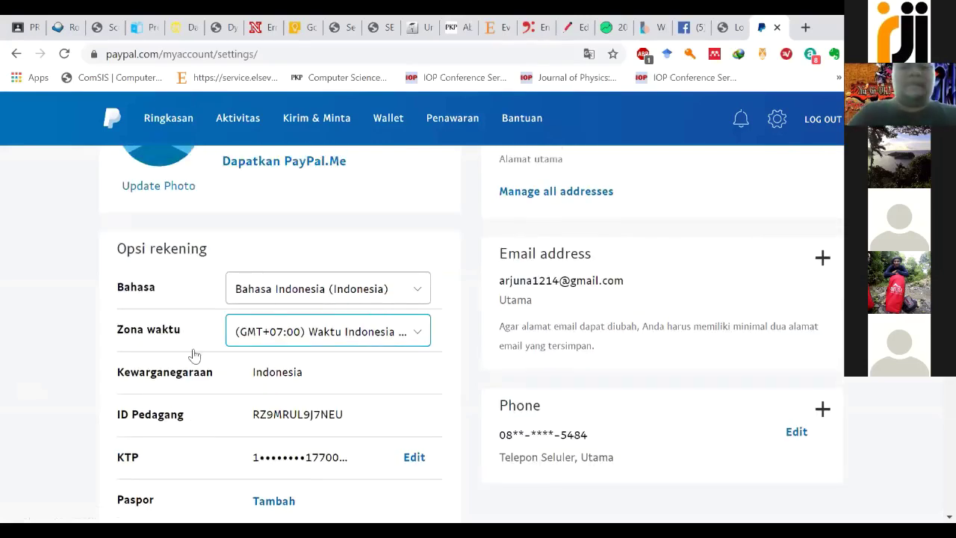
pyautogui.scroll(2, 183, 357)
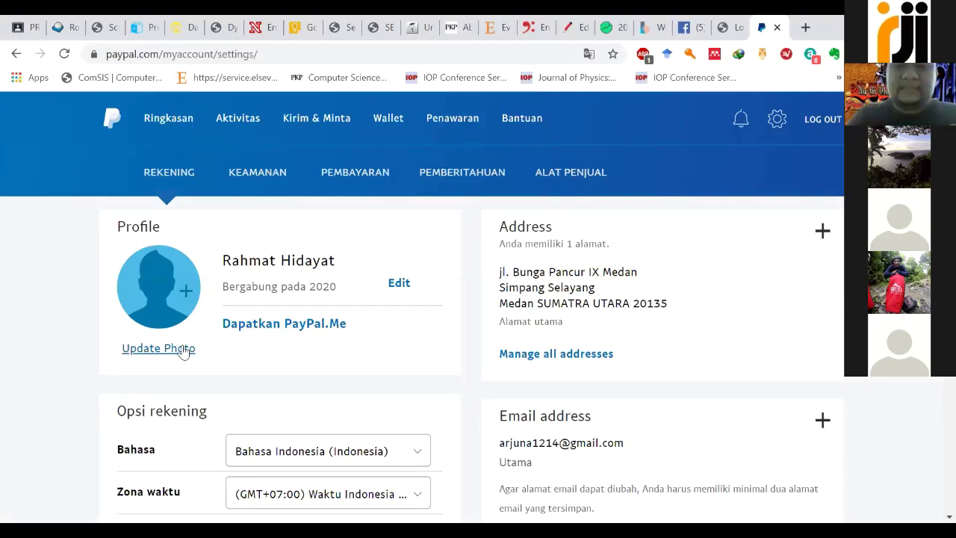
# Step: In a new tab, search Google Images for the person's name and campus
pyautogui.click(806, 28)
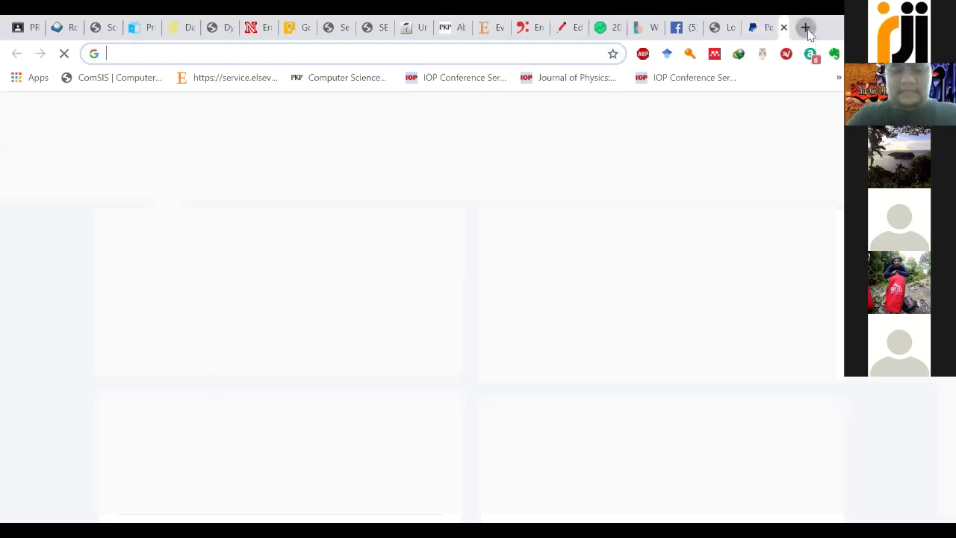
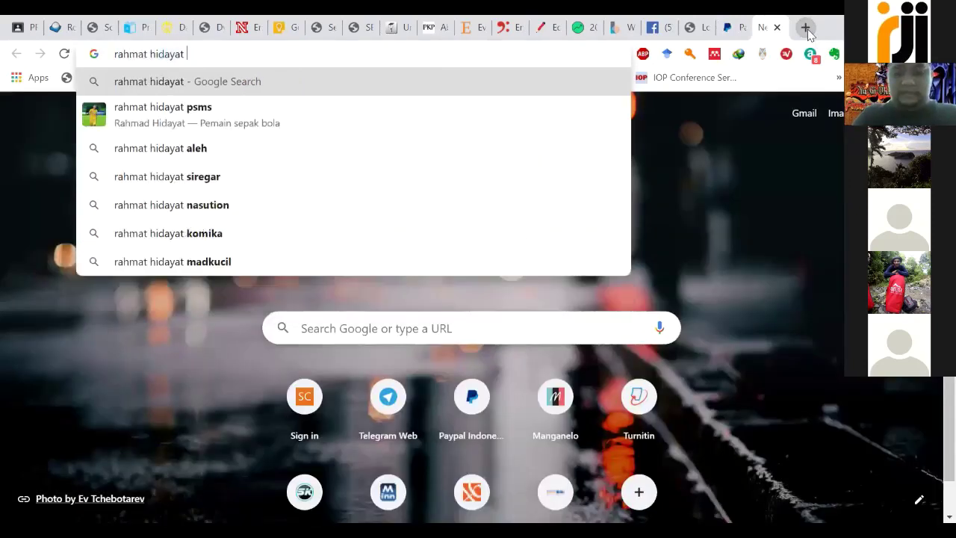
pyautogui.write('STIM SUKMA')
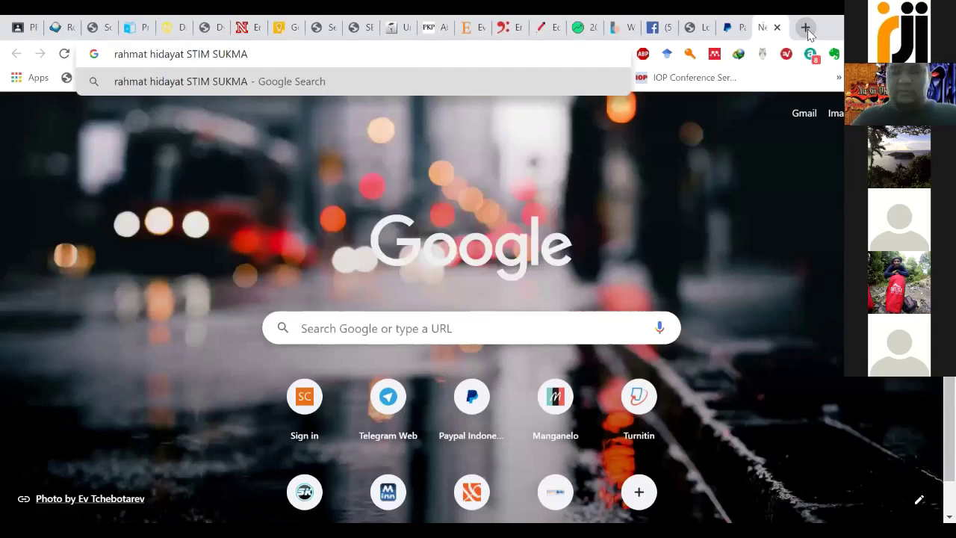
pyautogui.press('Return')
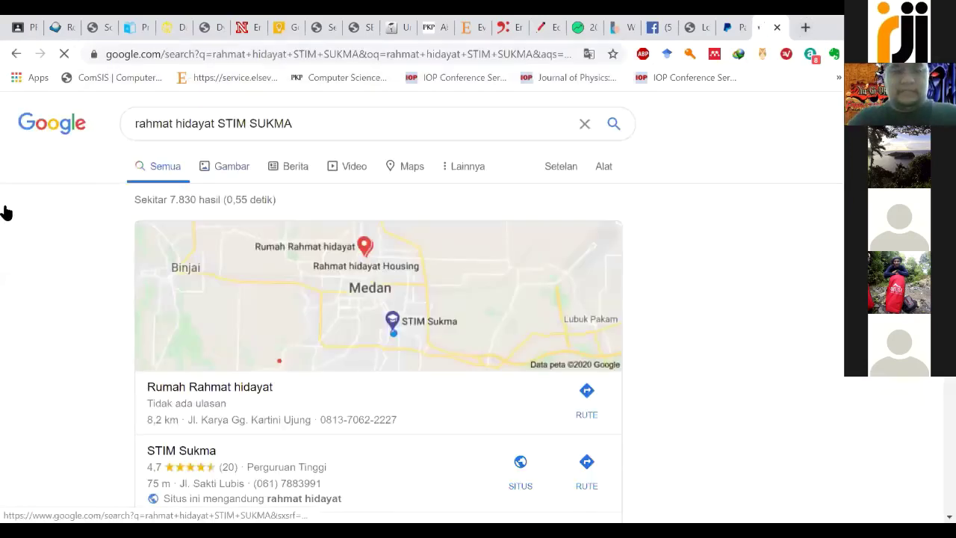
pyautogui.click(200, 162)
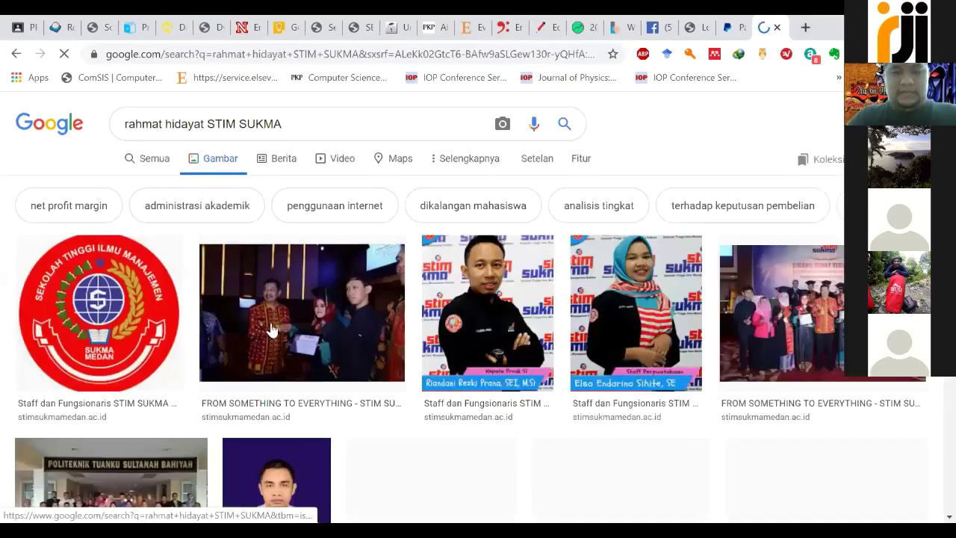
# Step: Save the portrait photo as a JPG to Downloads under the person's first name
pyautogui.scroll(-3, 787, 242)
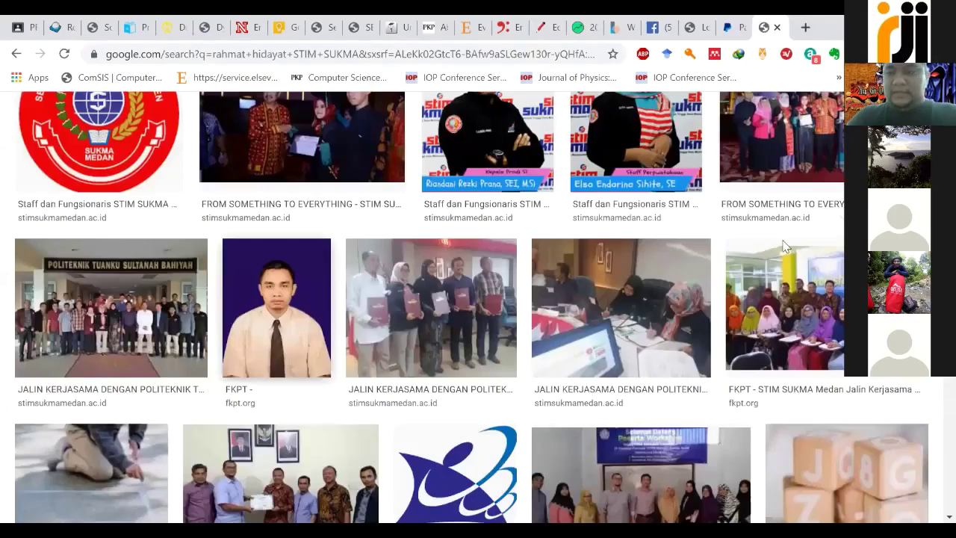
pyautogui.click(649, 360)
pyautogui.rightClick(650, 384)
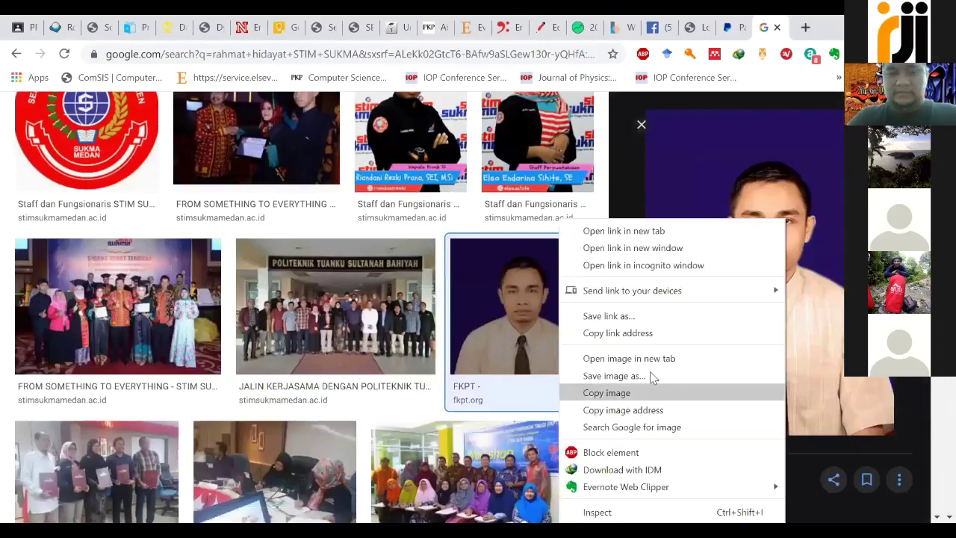
pyautogui.click(650, 371)
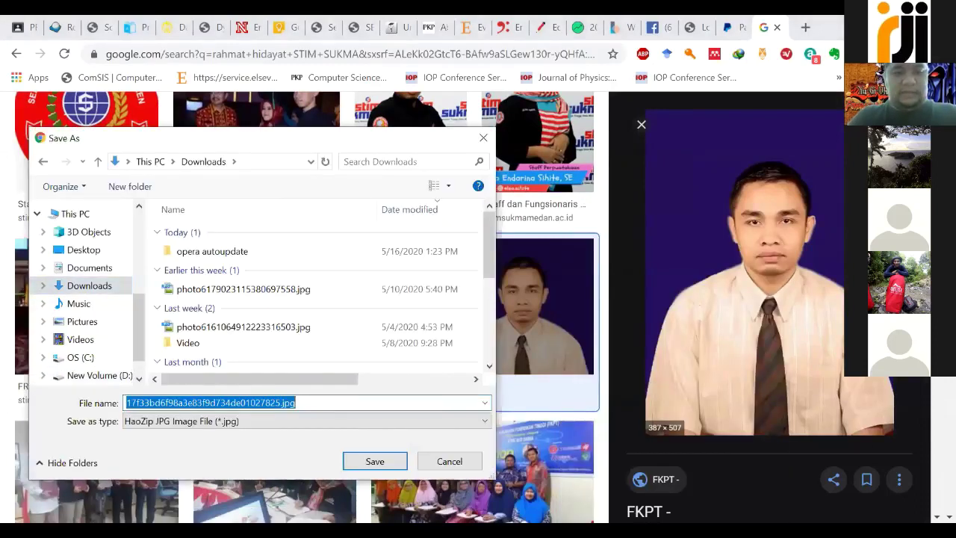
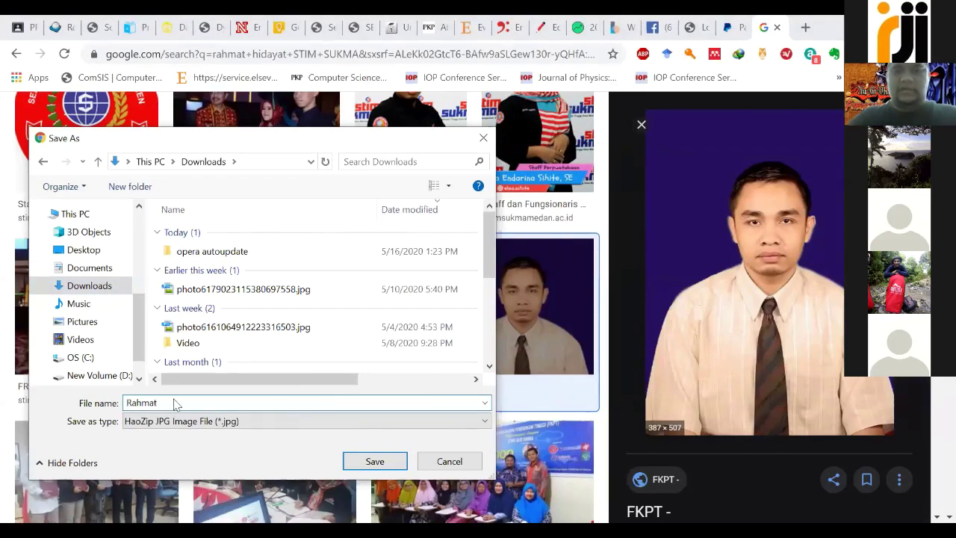
pyautogui.press('Return')
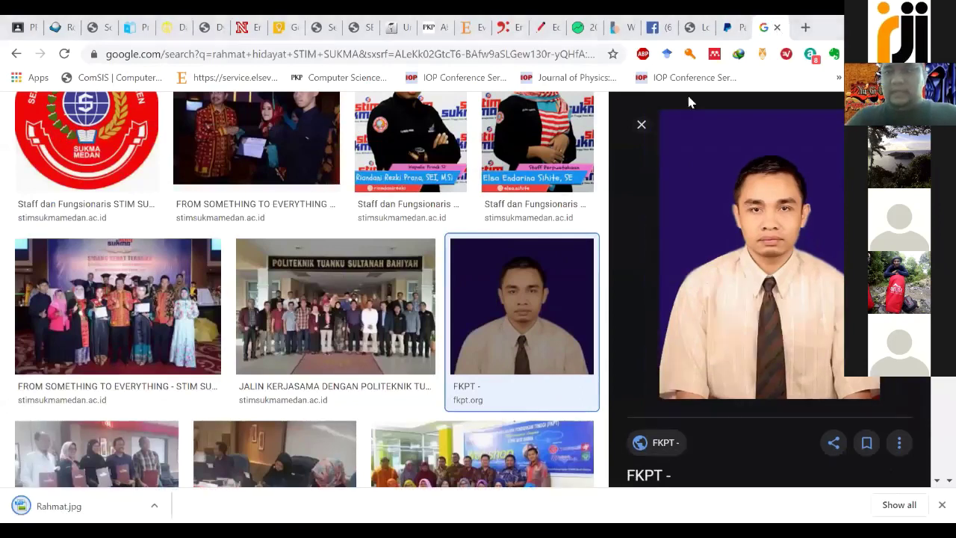
# Step: Back in PayPal, begin adding a new profile photo via 'Tambahkan Foto Anda'
pyautogui.hotkey('ctrl', 'w')
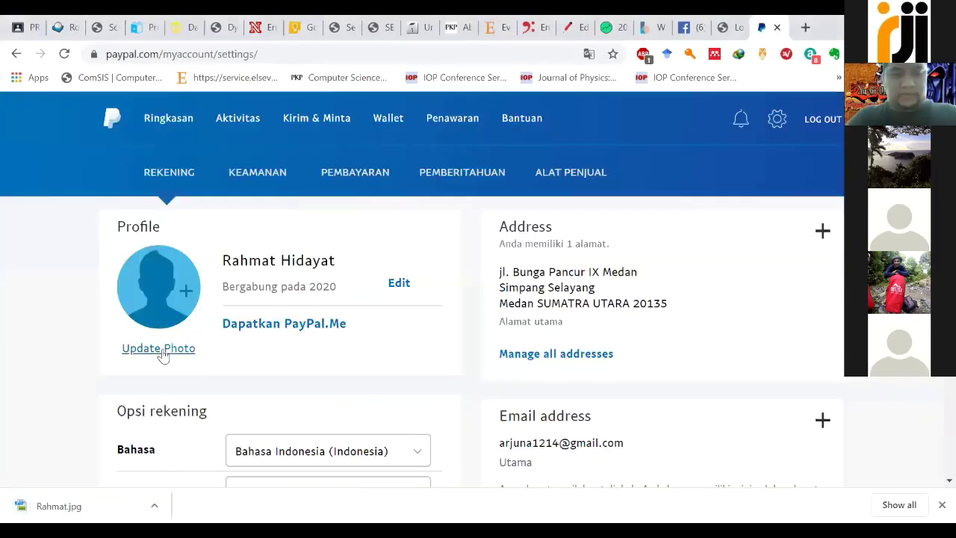
pyautogui.click(163, 355)
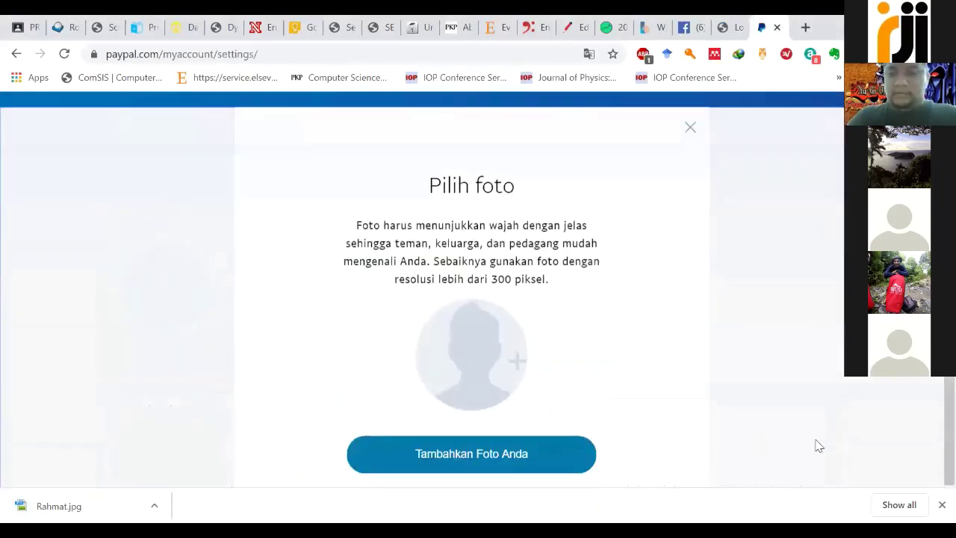
pyautogui.click(491, 294)
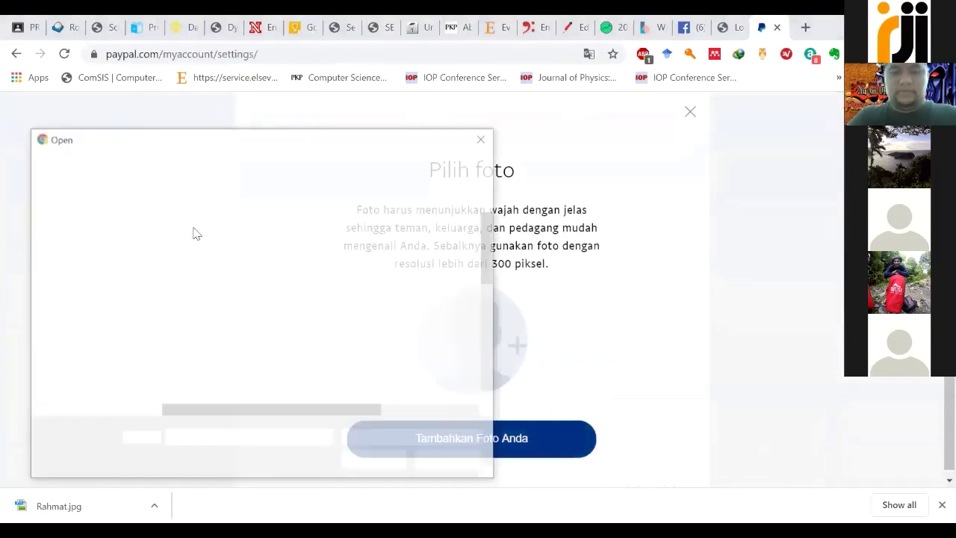